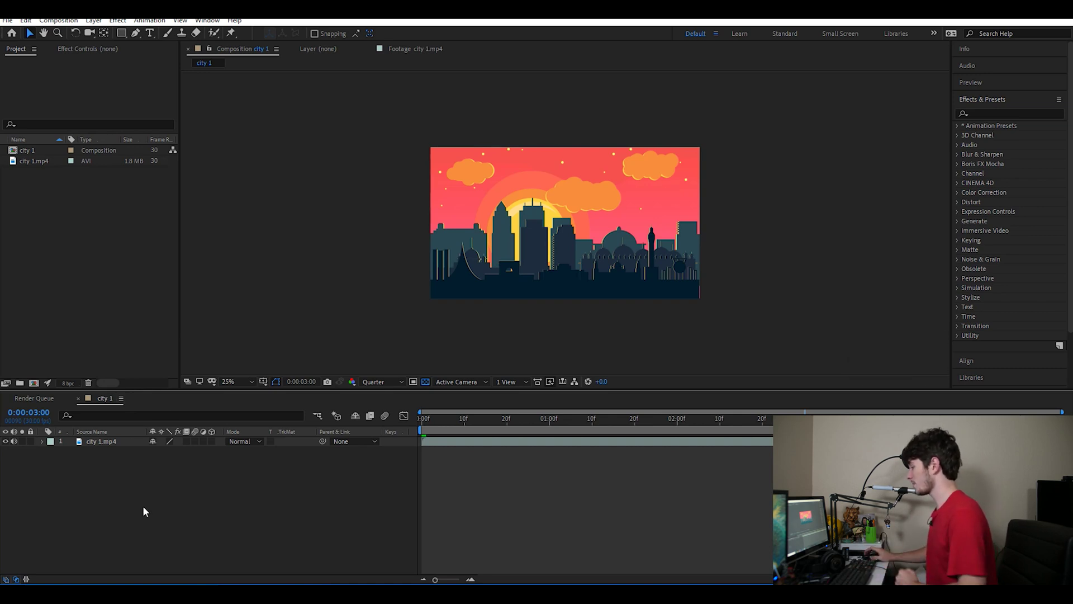
# Queue city 1 again and switch its output format from Lossless to PNG Sequence.
pyautogui.hotkey('ctrl', 'm')
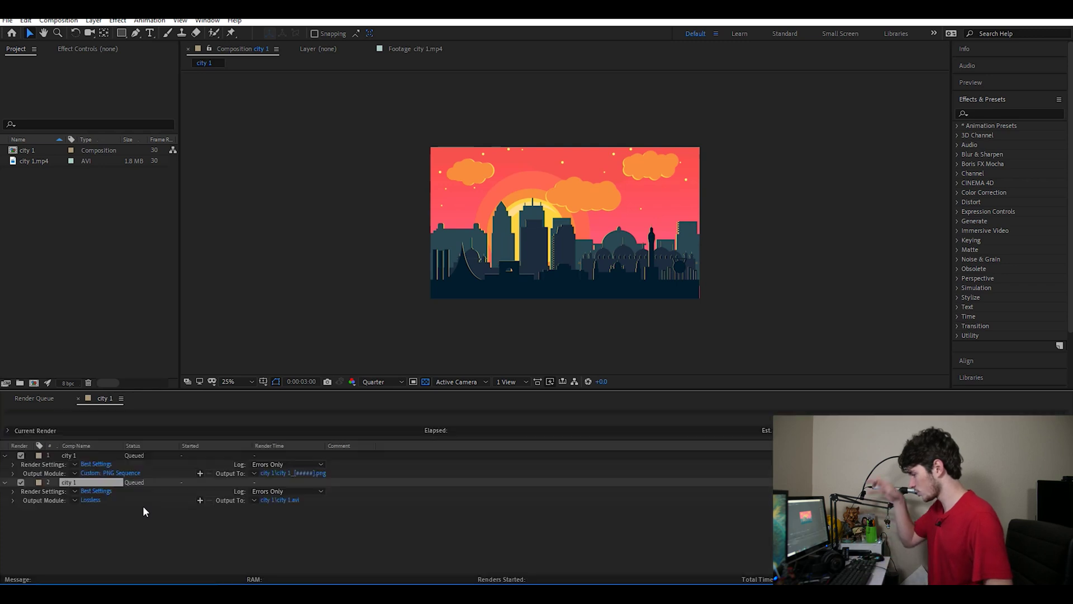
pyautogui.click(89, 500)
pyautogui.click(127, 66)
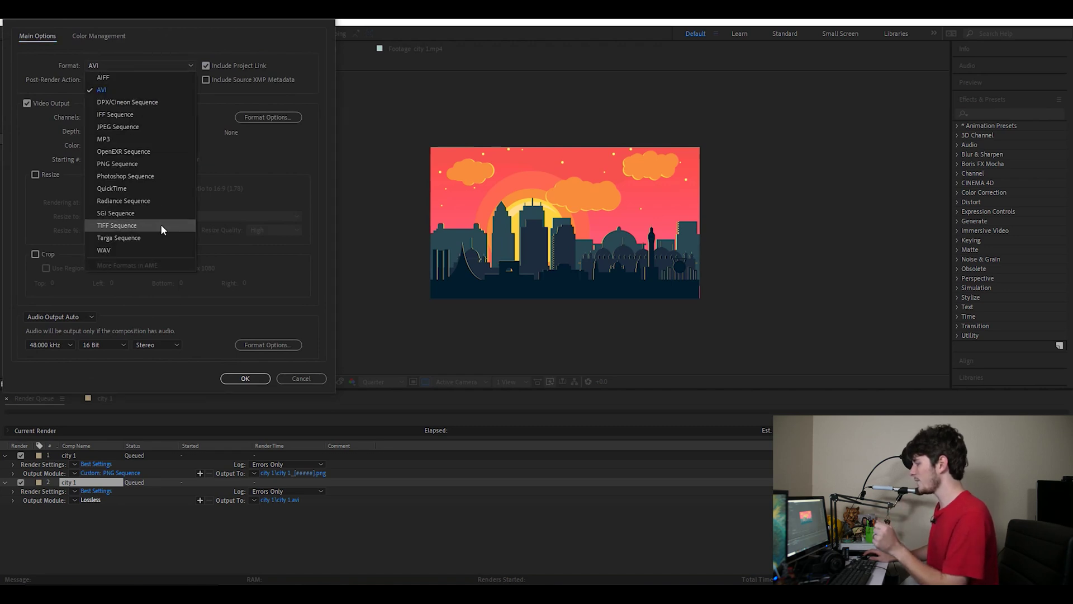
pyautogui.click(146, 162)
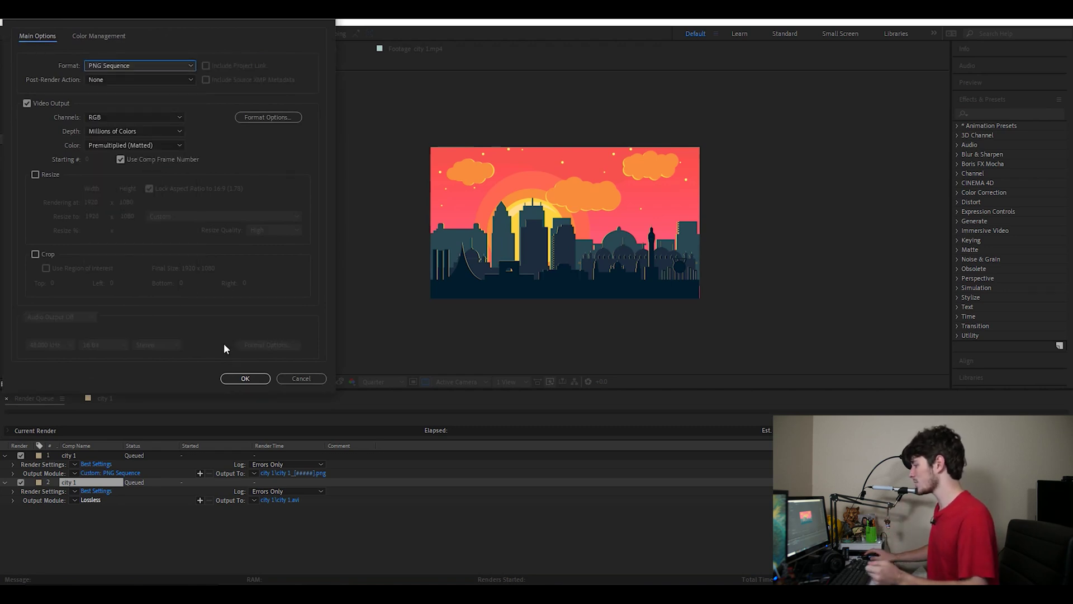
pyautogui.click(244, 379)
# Check the output location's city 1 subfolder name, leaving the save path unchanged.
pyautogui.click(302, 499)
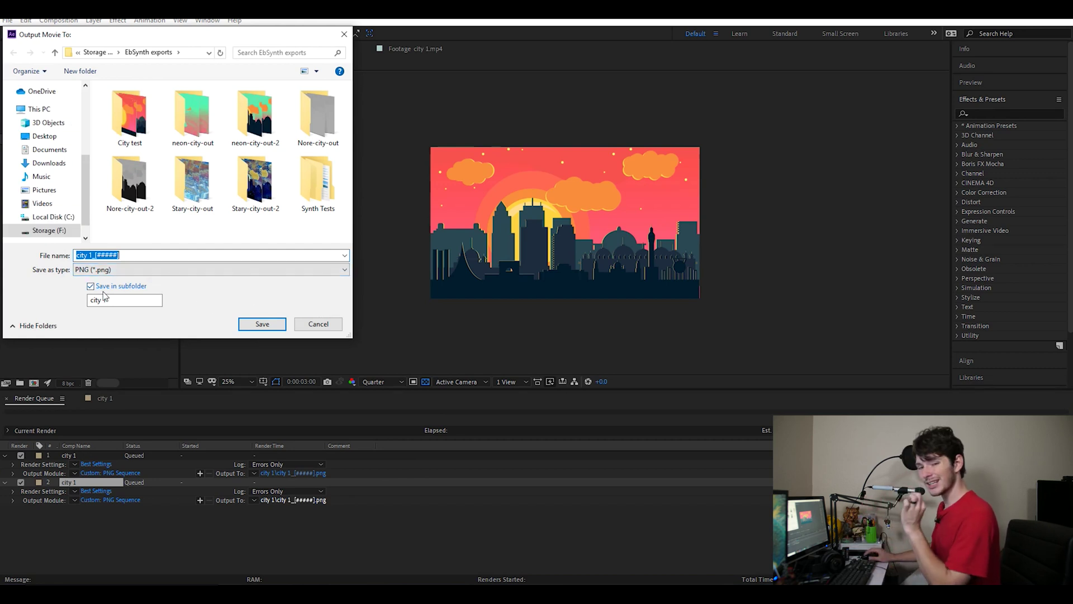
pyautogui.click(116, 297)
pyautogui.write('1')
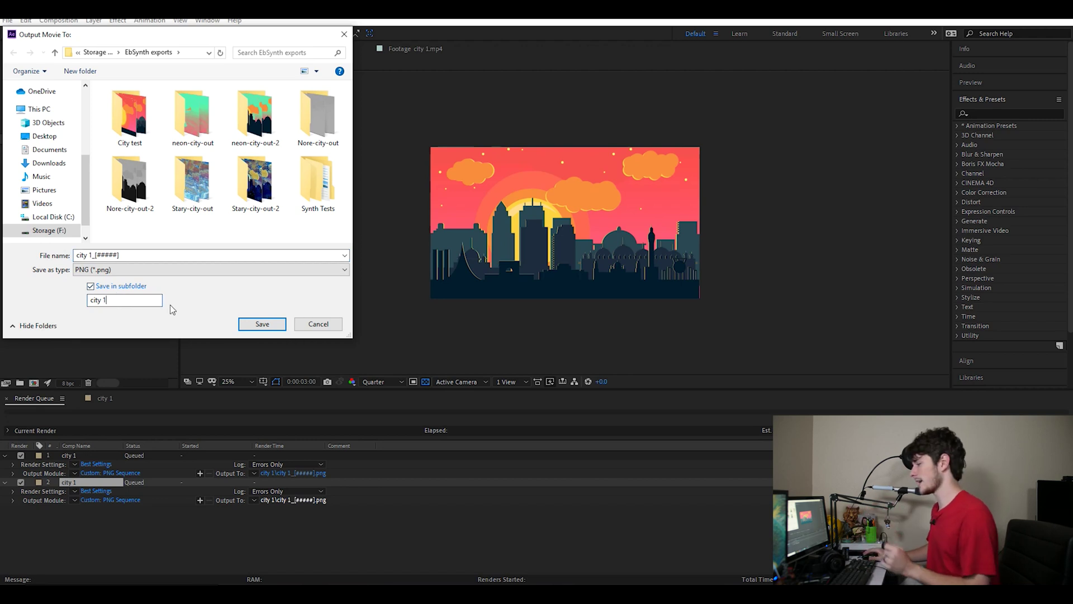
pyautogui.click(318, 323)
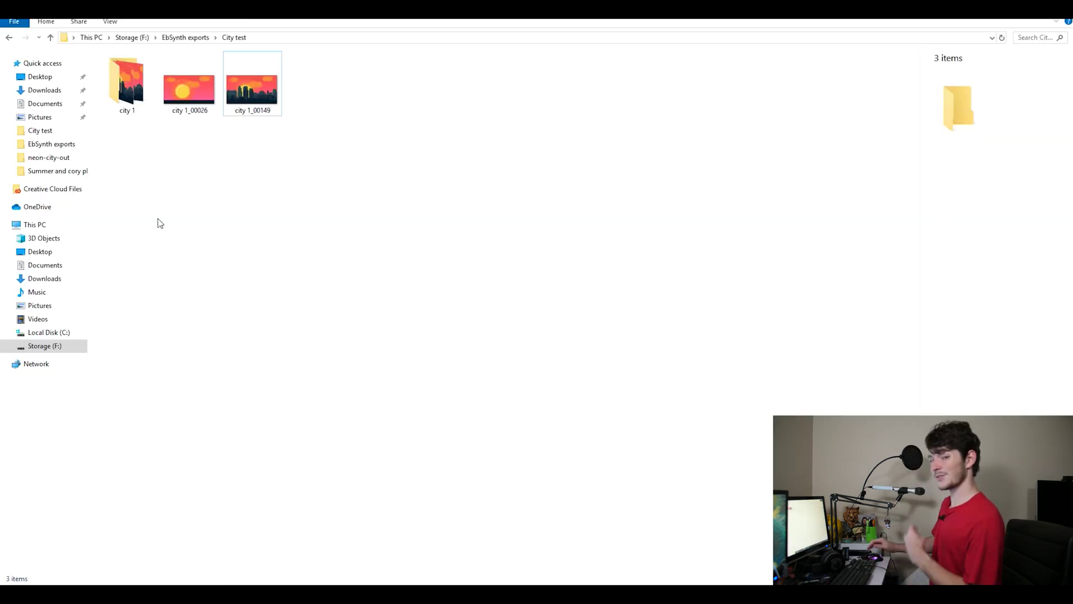
# Open the city 1 frames folder and preview the rendered frames in Photos.
pyautogui.doubleClick(126, 83)
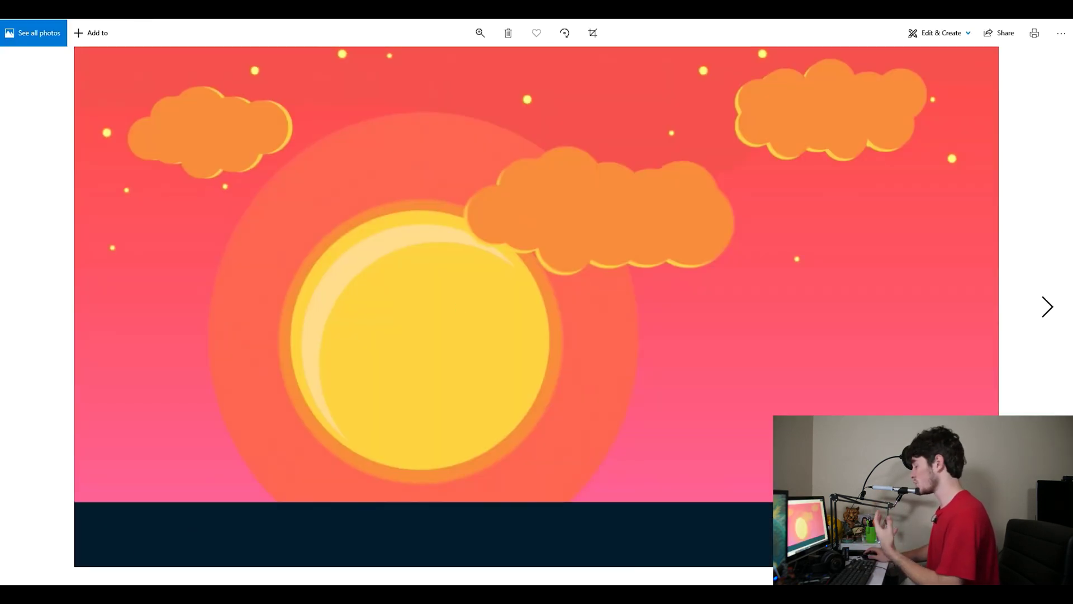
pyautogui.click(1048, 307)
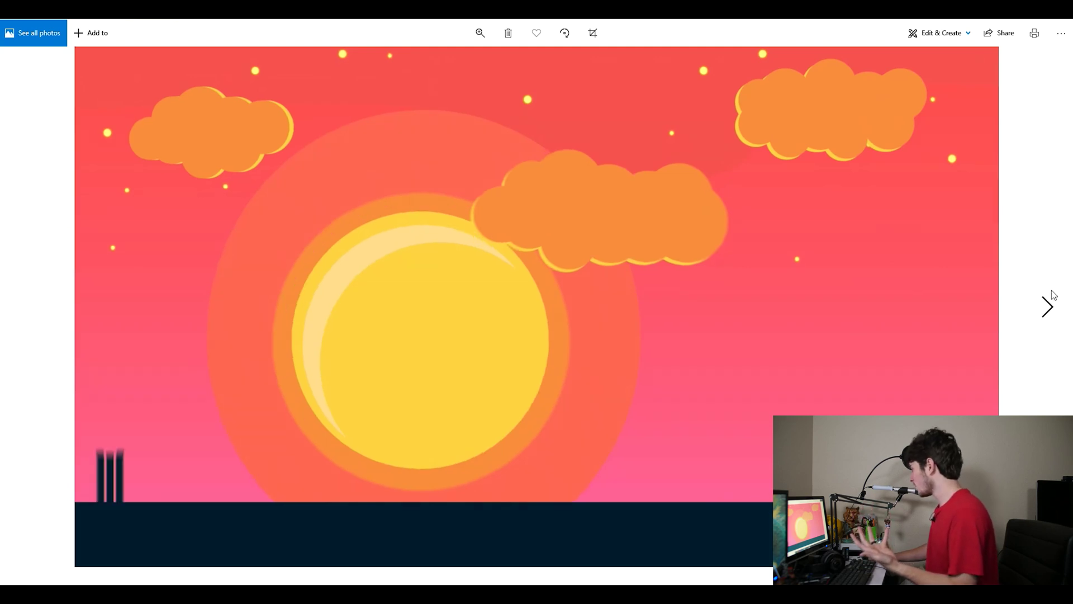
pyautogui.hotkey('alt', 'F4')
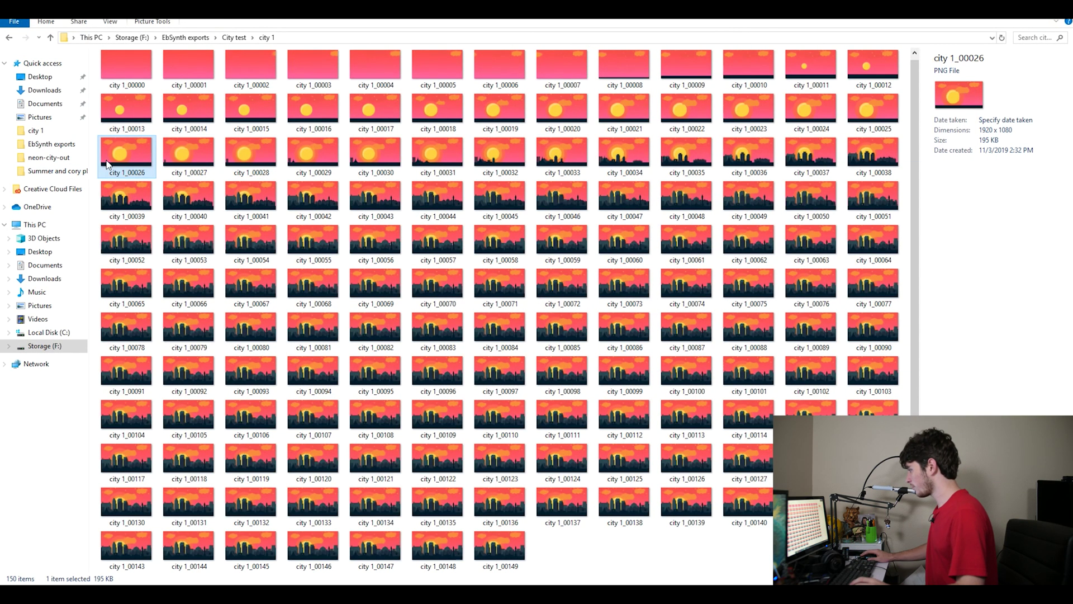
# Select frames up to 00149, return to City test, and inspect keyframes city 1_00026 and city 1_00149.
pyautogui.keyDown('shift'); pyautogui.click(499, 545); pyautogui.keyUp('shift')
pyautogui.press('BackSpace')
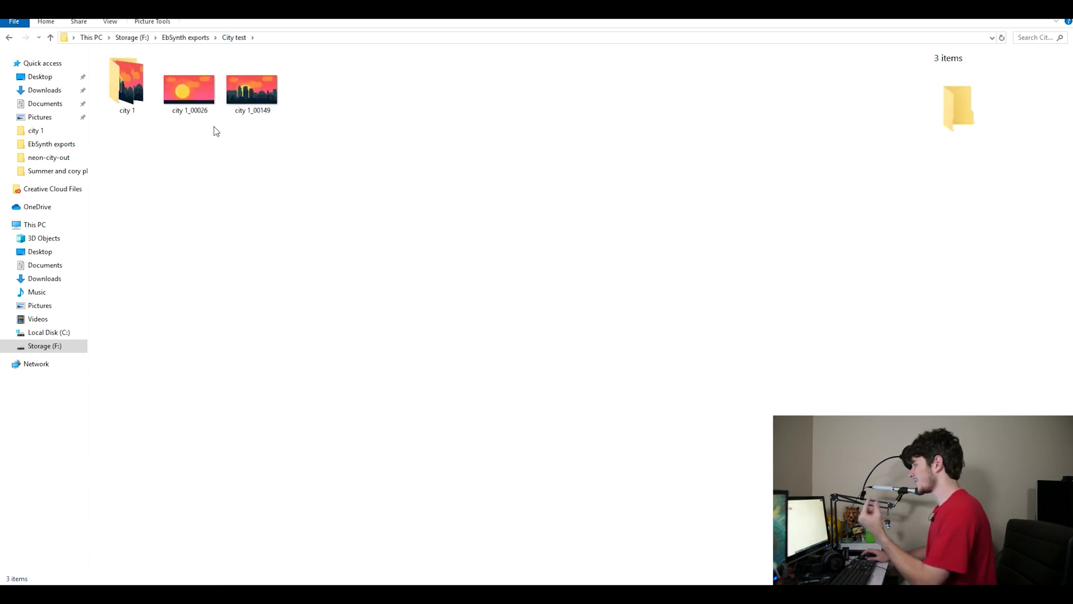
pyautogui.click(203, 107)
pyautogui.click(232, 98)
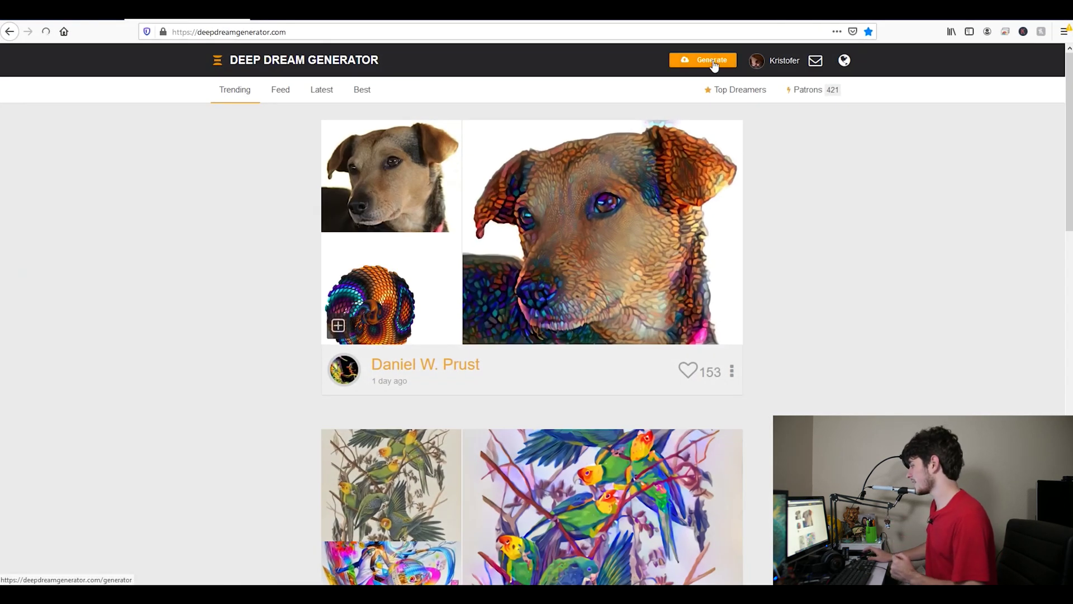
# Generate a Starry Night Deep Style version of the recent city skyline image at Medium (0.6MP) resolution.
pyautogui.click(710, 58)
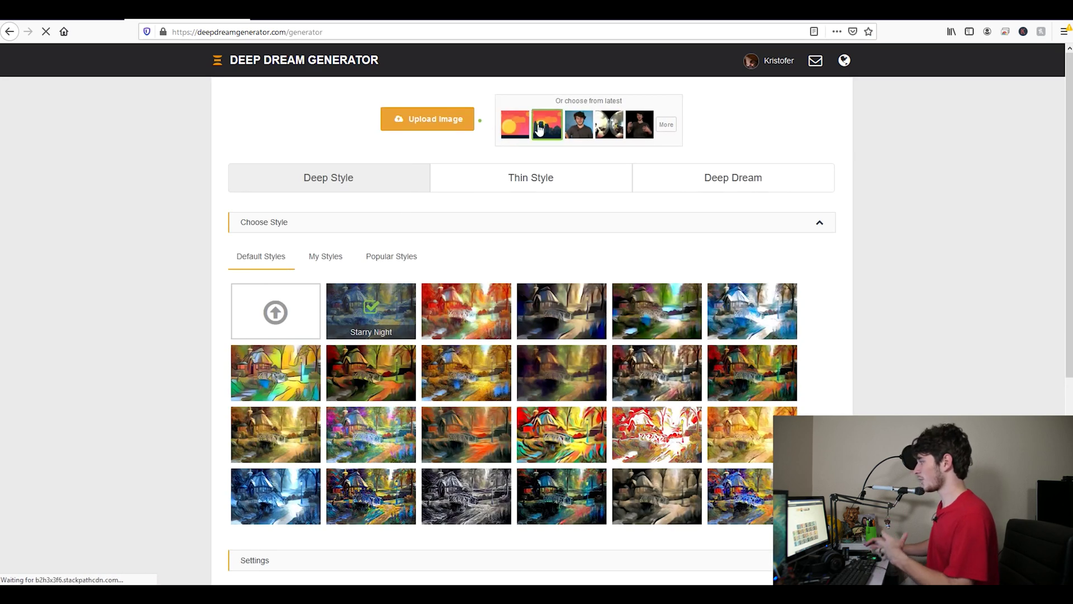
pyautogui.click(550, 117)
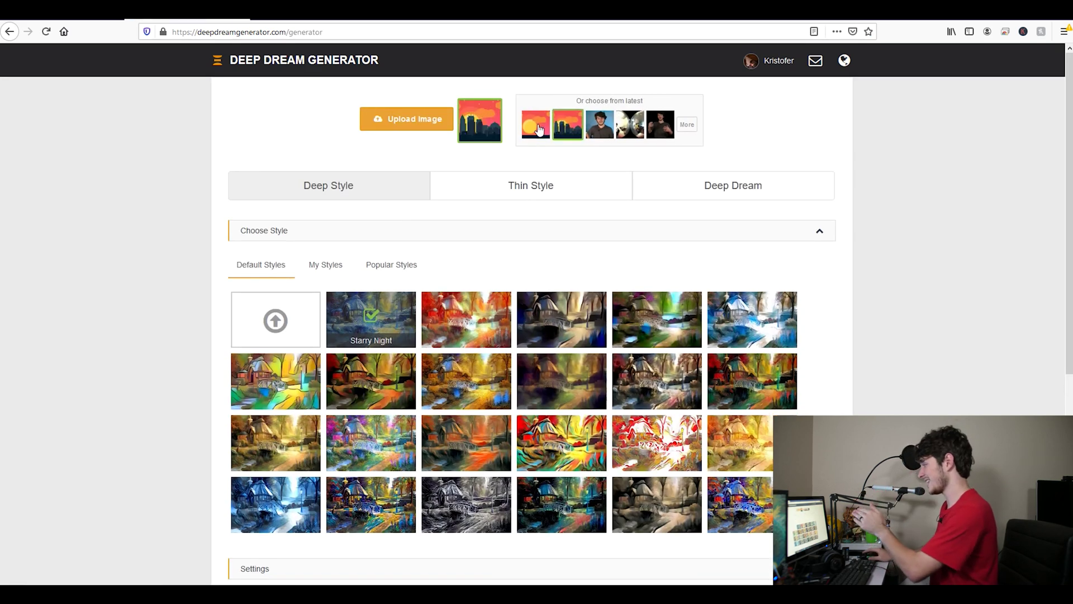
pyautogui.scroll(-3, 347, 258)
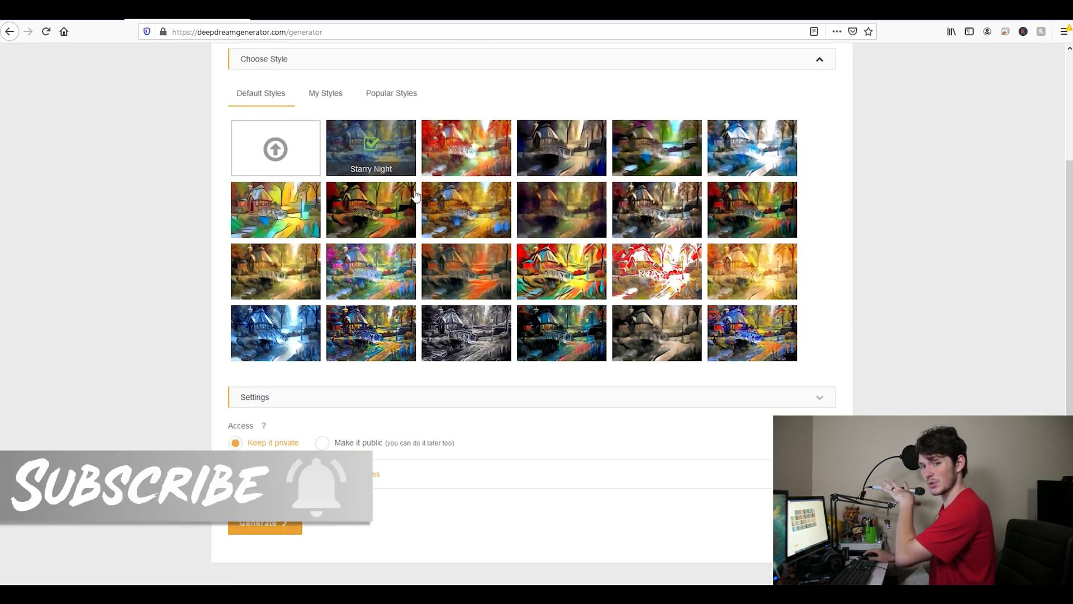
pyautogui.scroll(-2, 388, 154)
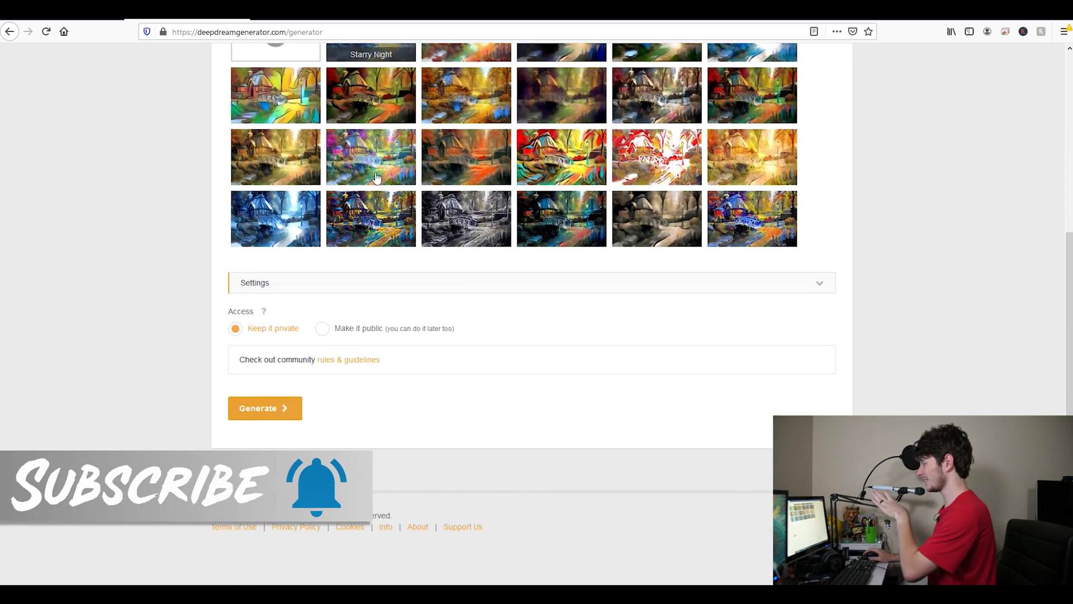
pyautogui.click(319, 286)
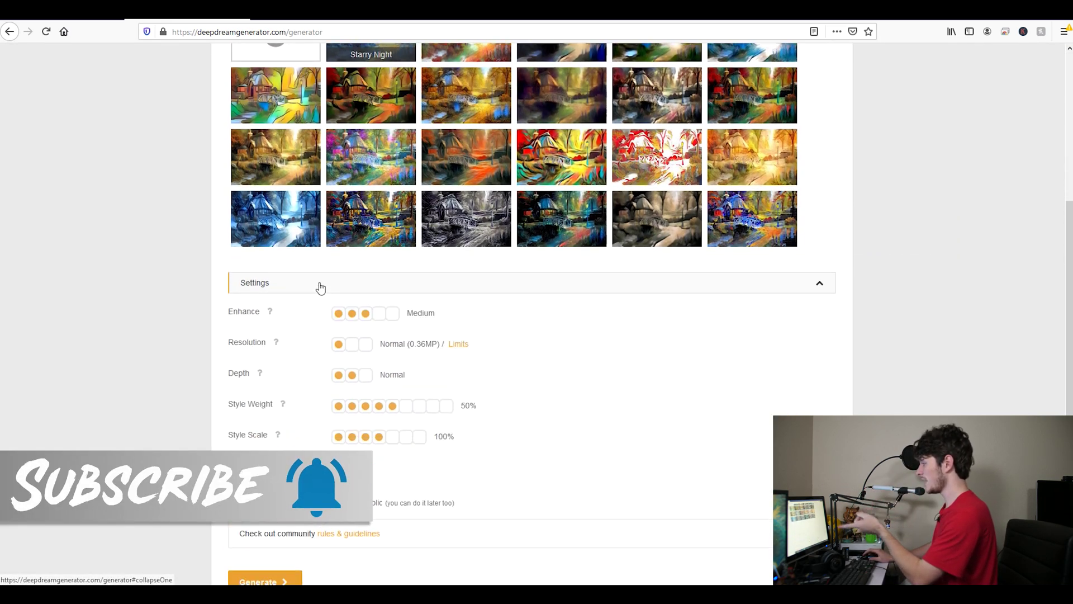
pyautogui.click(353, 345)
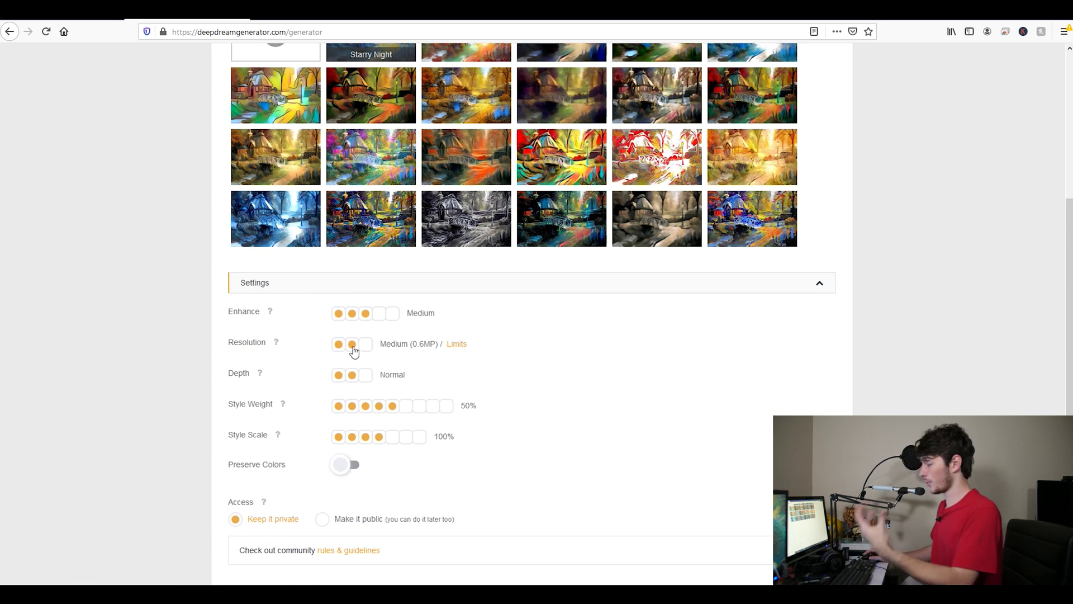
pyautogui.click(339, 345)
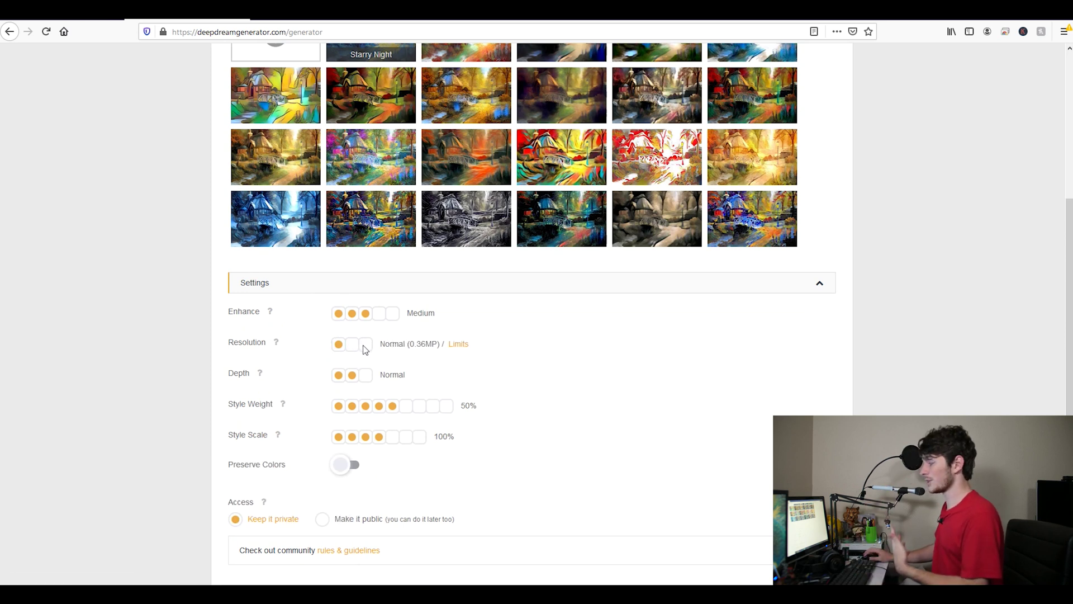
pyautogui.click(366, 346)
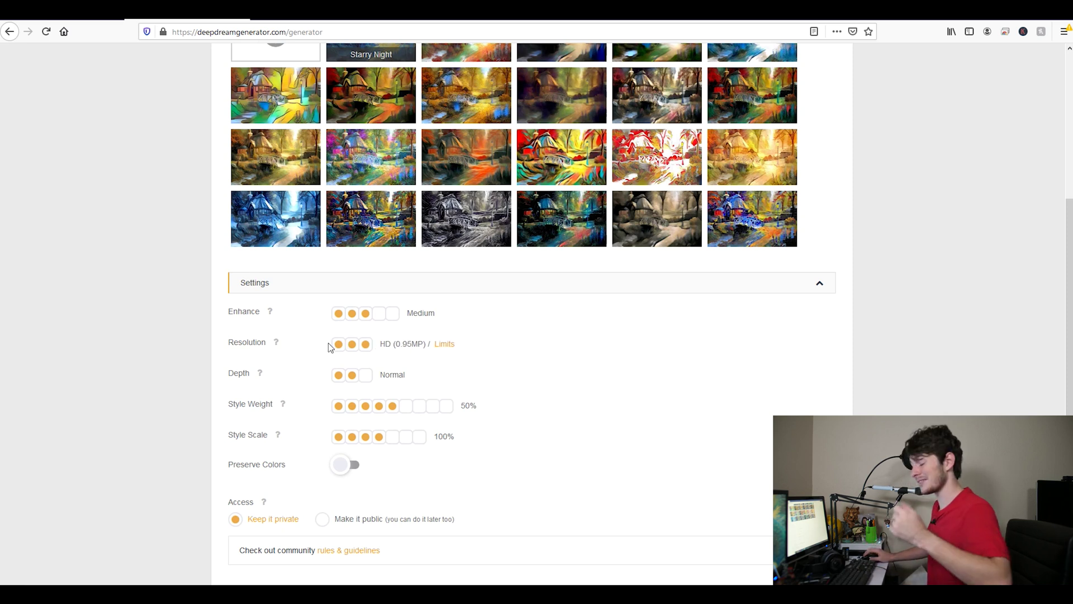
pyautogui.click(352, 345)
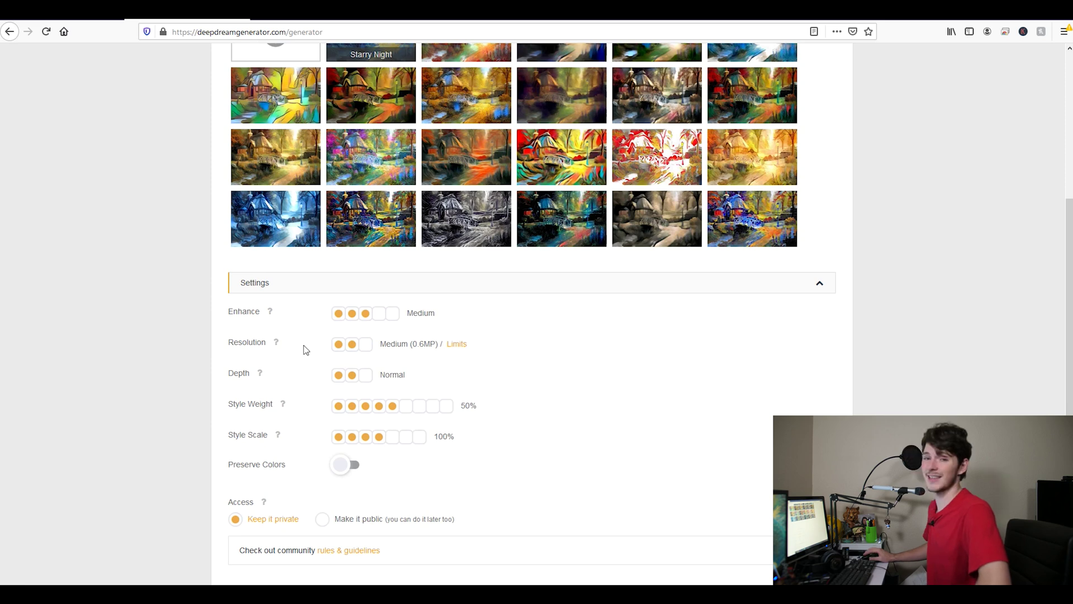
pyautogui.scroll(-4, 303, 347)
pyautogui.click(275, 375)
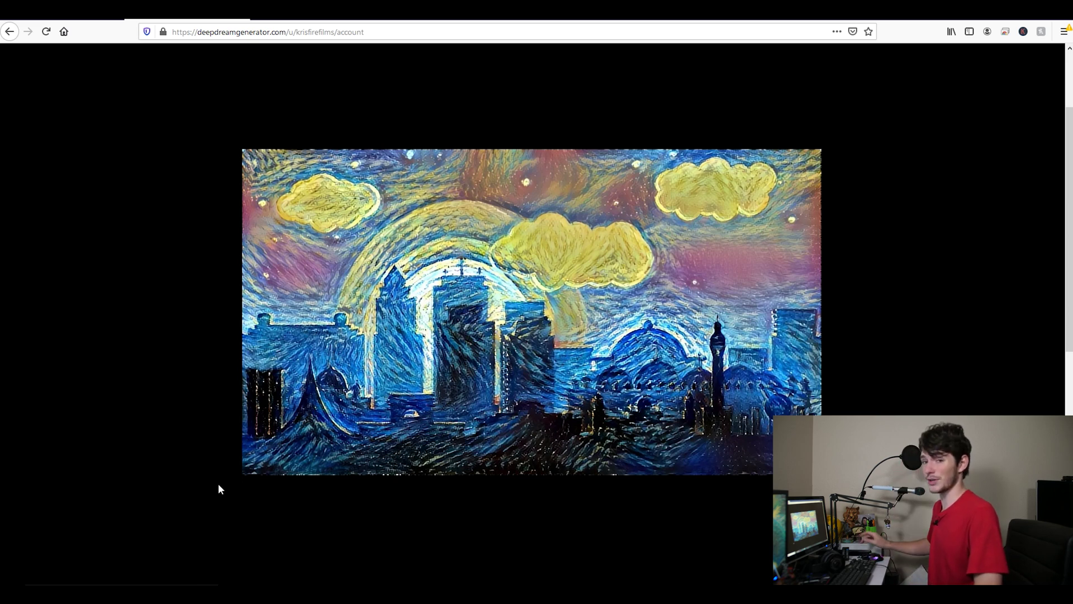
# Wait for the Starry Night skyline render to finish and view the result.
pyautogui.moveTo(233, 499)
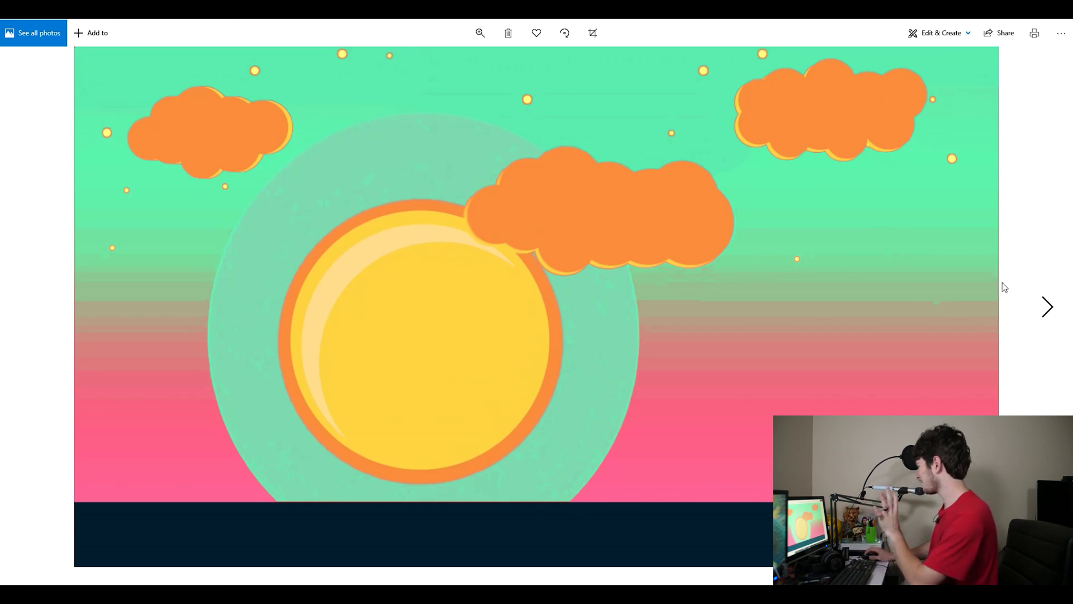
# Step through the neon skyline, greyscale sky, greyscale skyline, painted moon and painted skyline keyframes.
pyautogui.click(1035, 287)
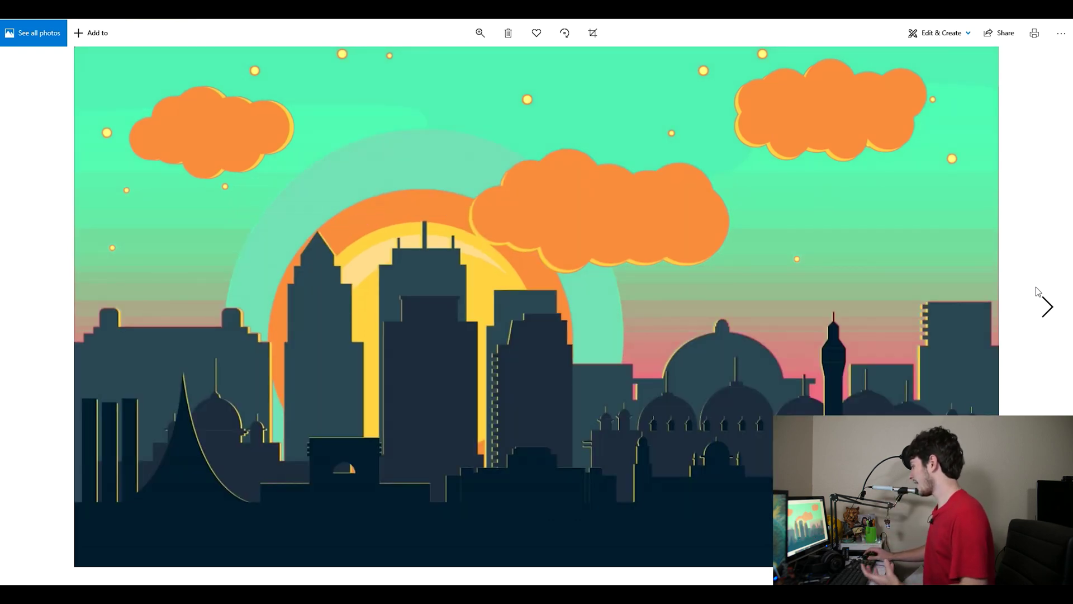
pyautogui.click(1035, 287)
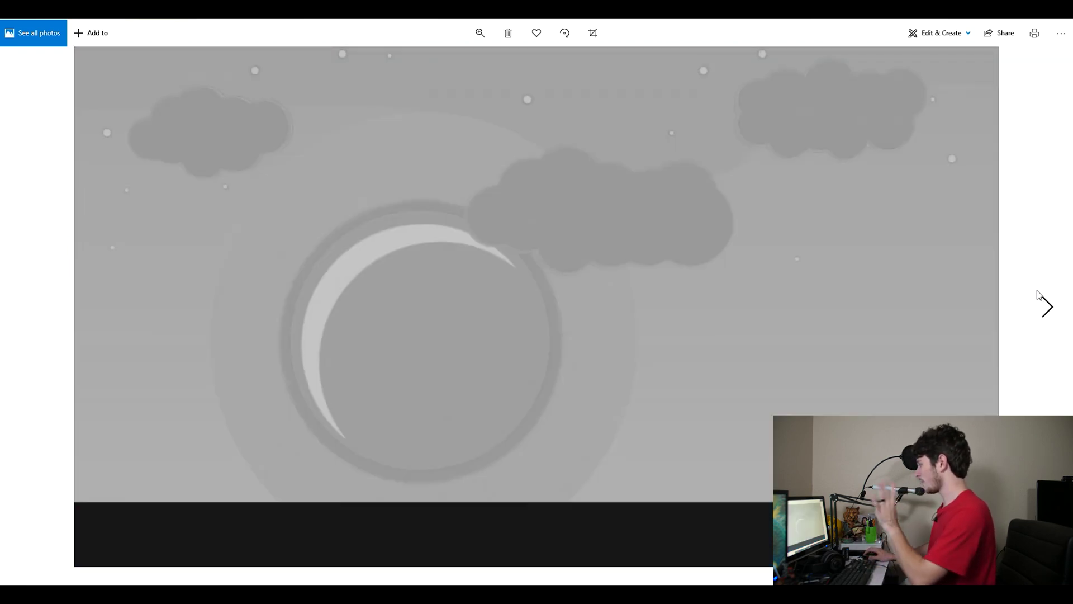
pyautogui.click(1037, 291)
pyautogui.click(1037, 291)
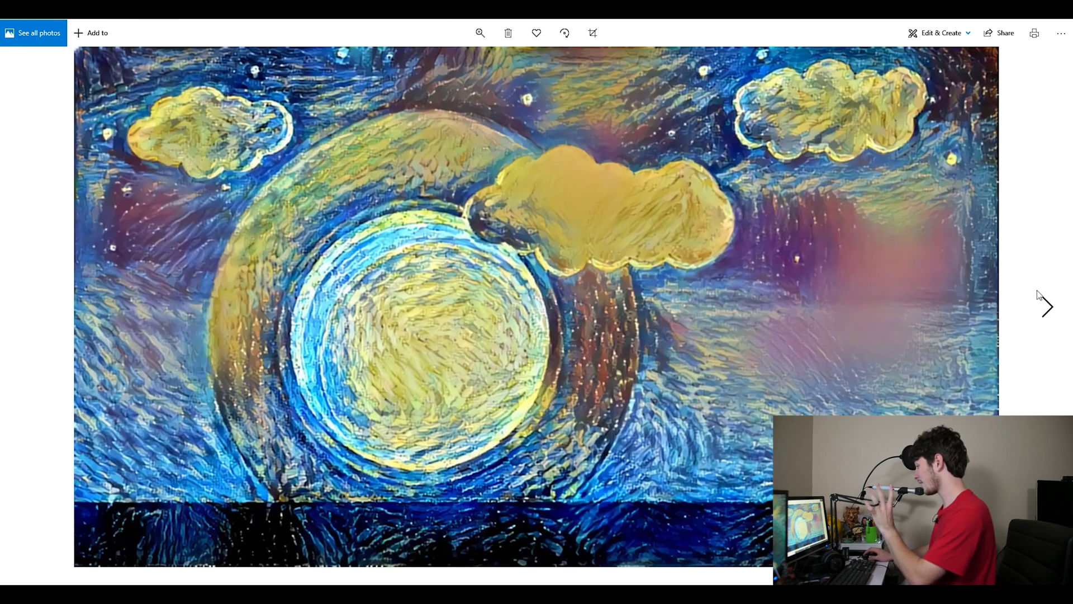
pyautogui.click(1038, 294)
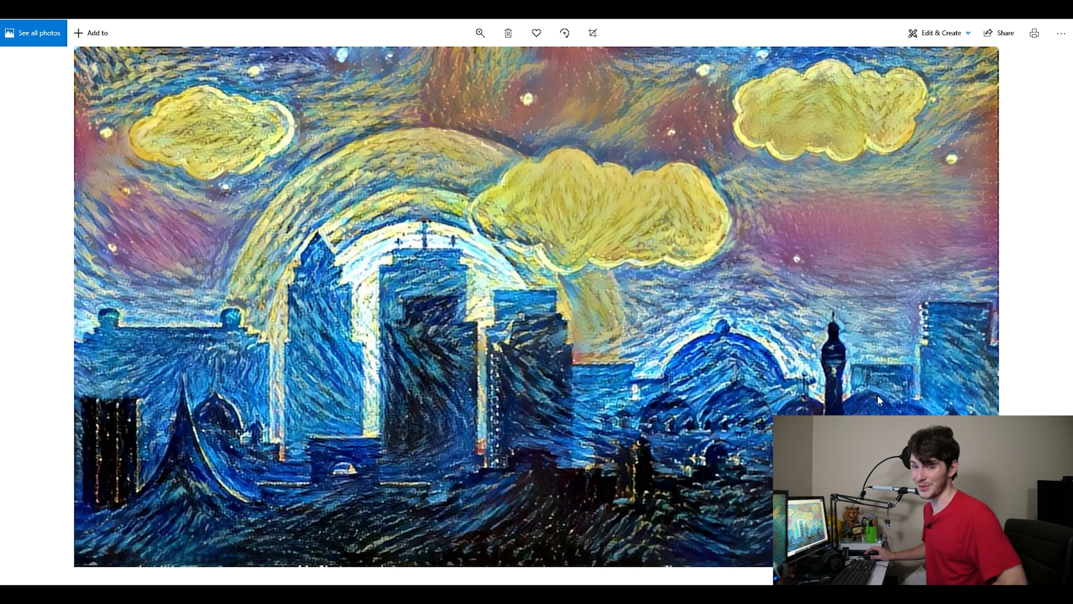
# Load the city 1 frames folder as EbSynth's video input.
pyautogui.hotkey('alt', 'F4')
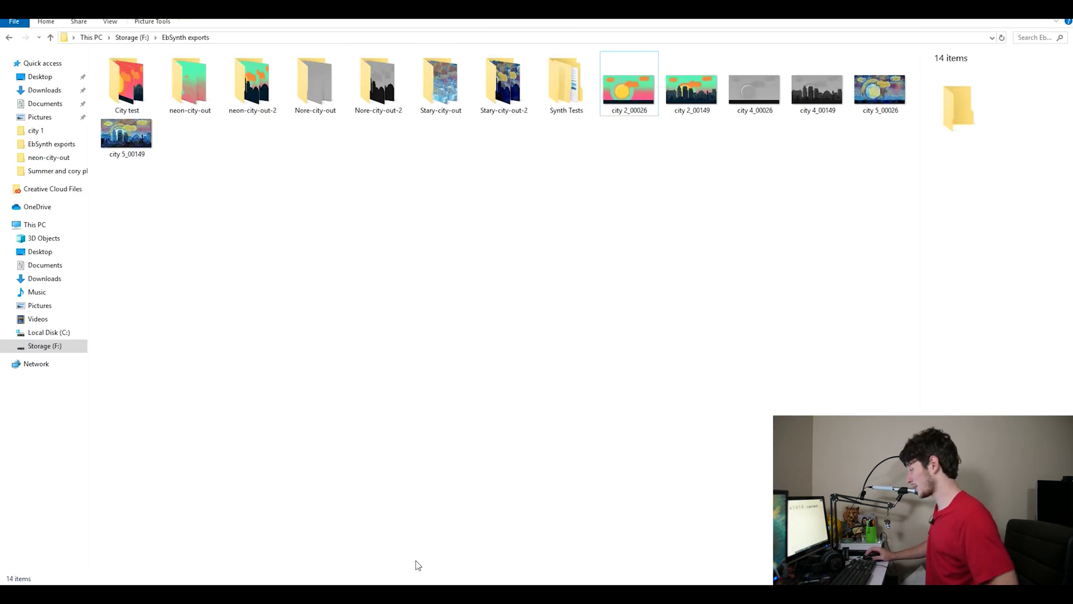
pyautogui.click(477, 584)
pyautogui.doubleClick(127, 84)
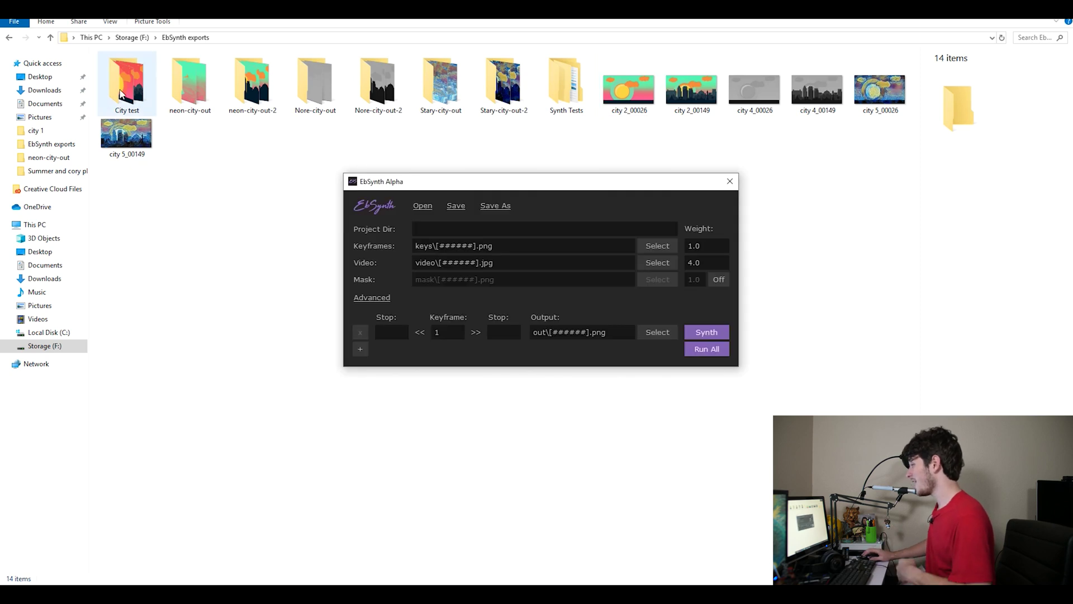
pyautogui.moveTo(127, 84); pyautogui.dragTo(430, 261)
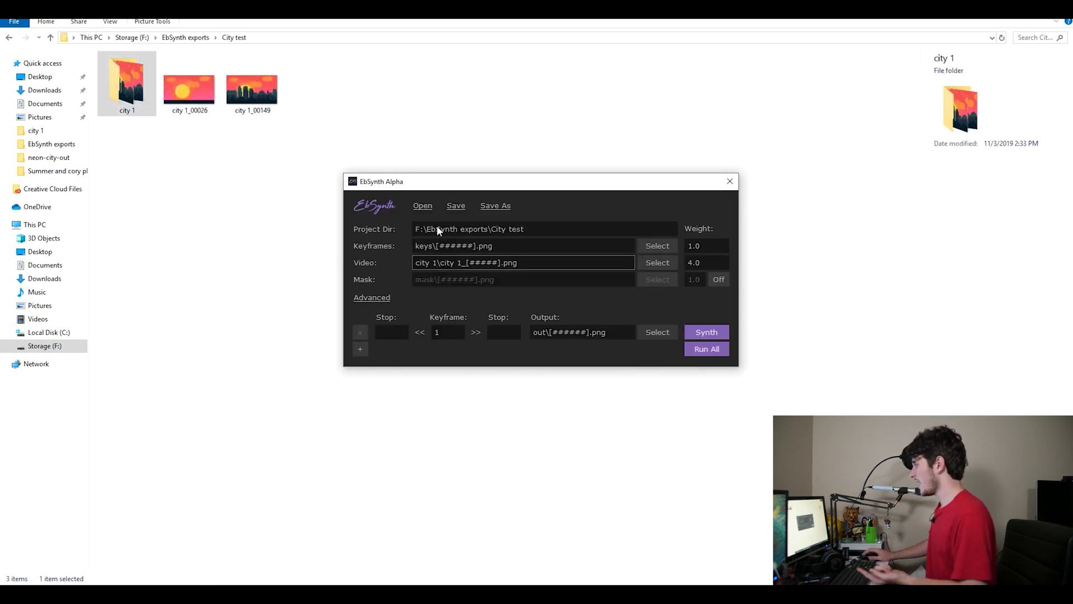
pyautogui.click(185, 38)
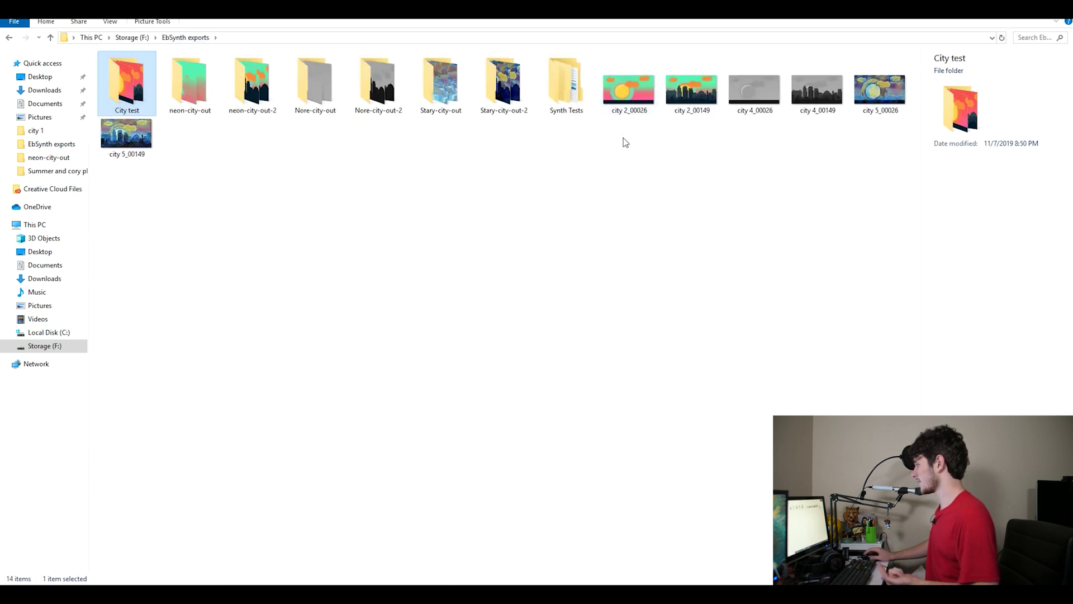
pyautogui.click(585, 226)
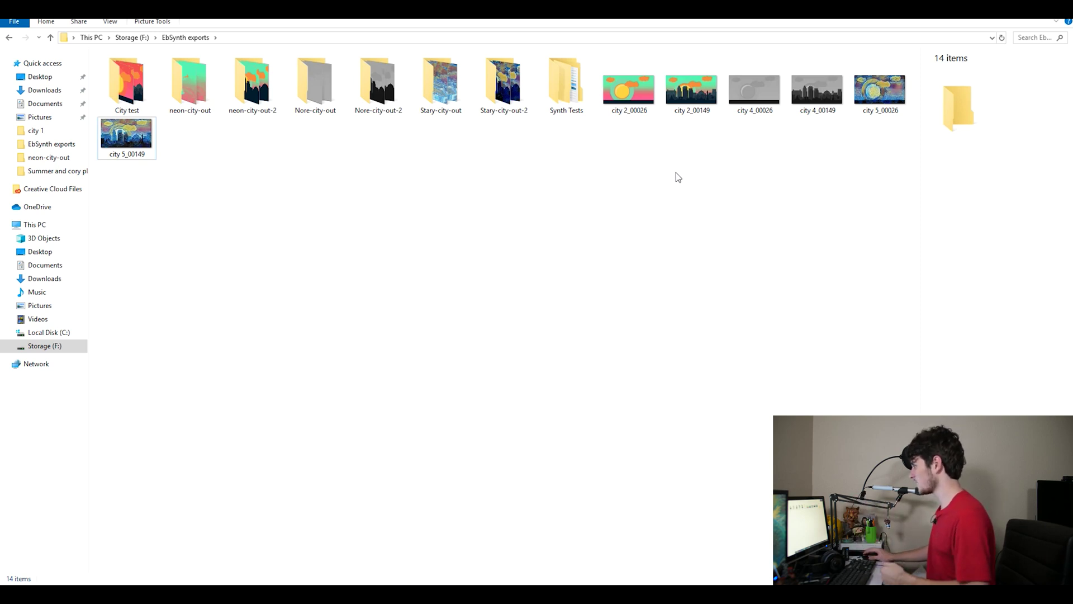
# Use the city 2 paintings as keyframes, with two rows numbered 26 and 149.
pyautogui.hotkey('alt', 'Tab')
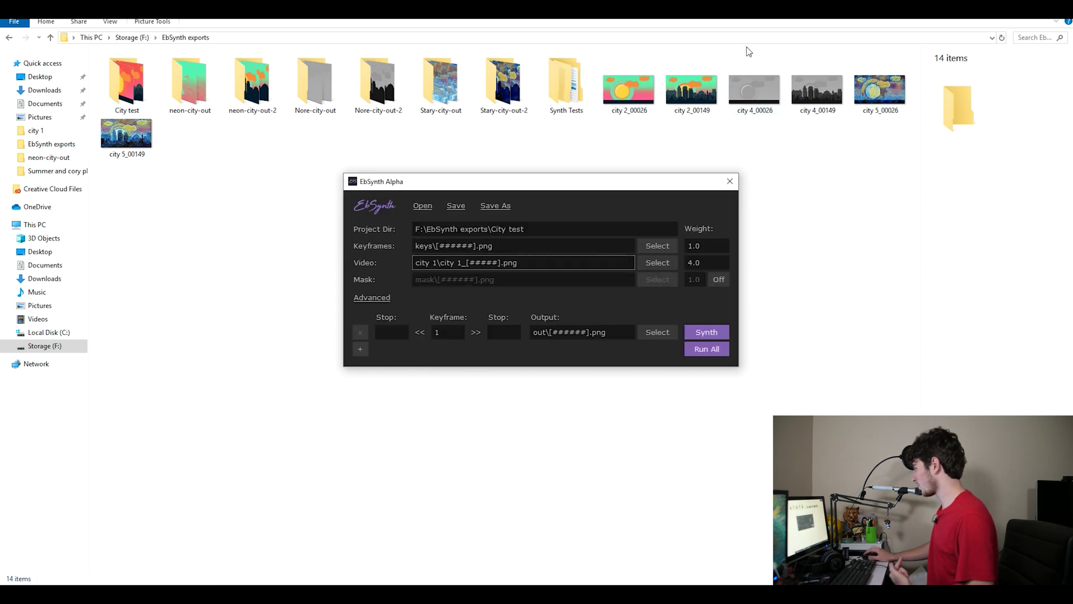
pyautogui.moveTo(629, 89); pyautogui.dragTo(480, 244)
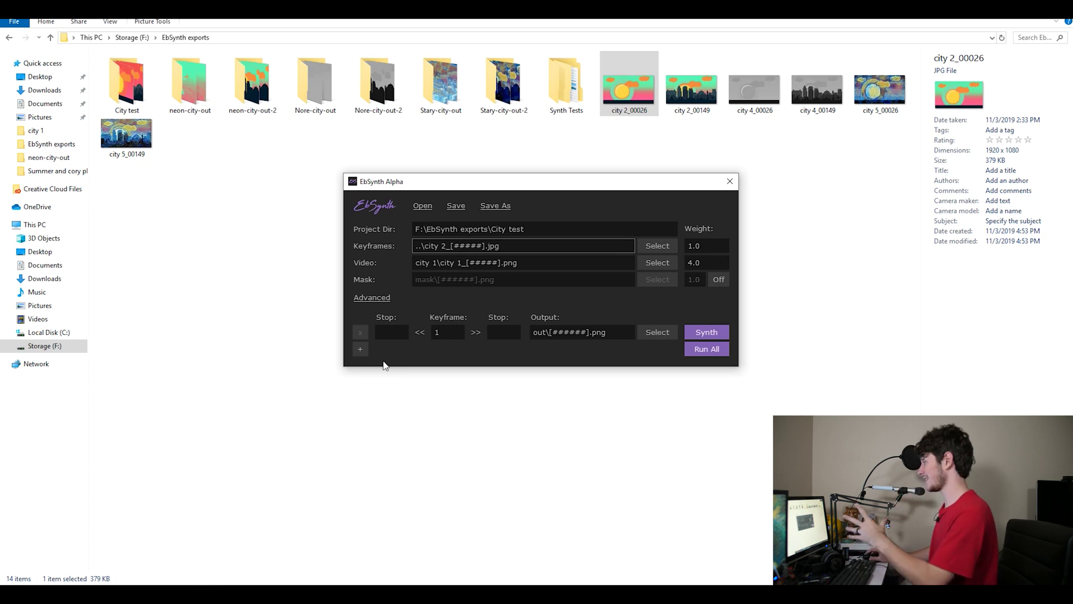
pyautogui.click(360, 351)
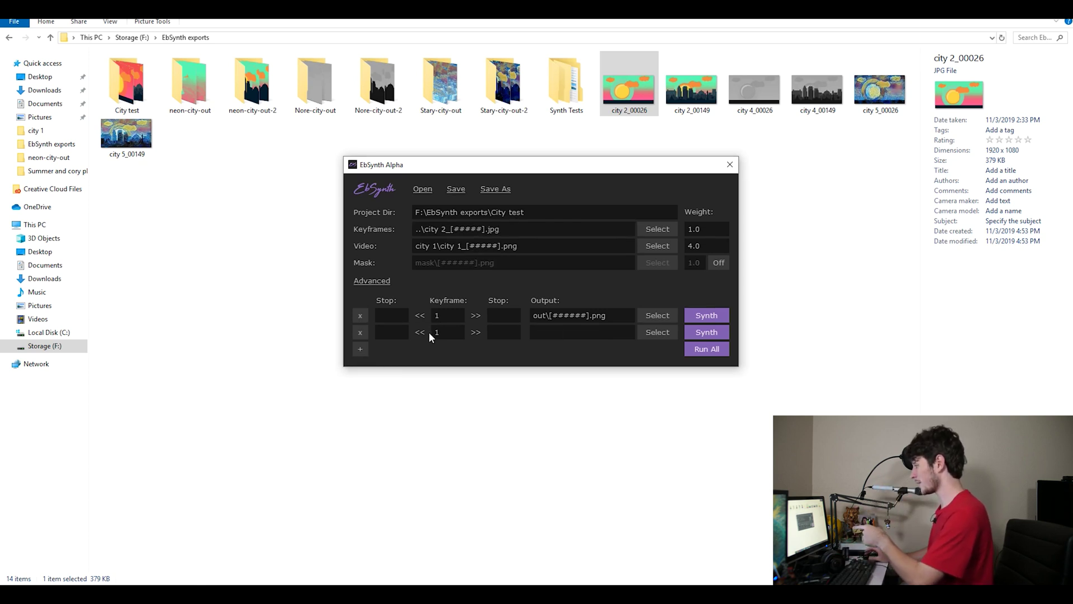
pyautogui.doubleClick(442, 315)
pyautogui.write('26')
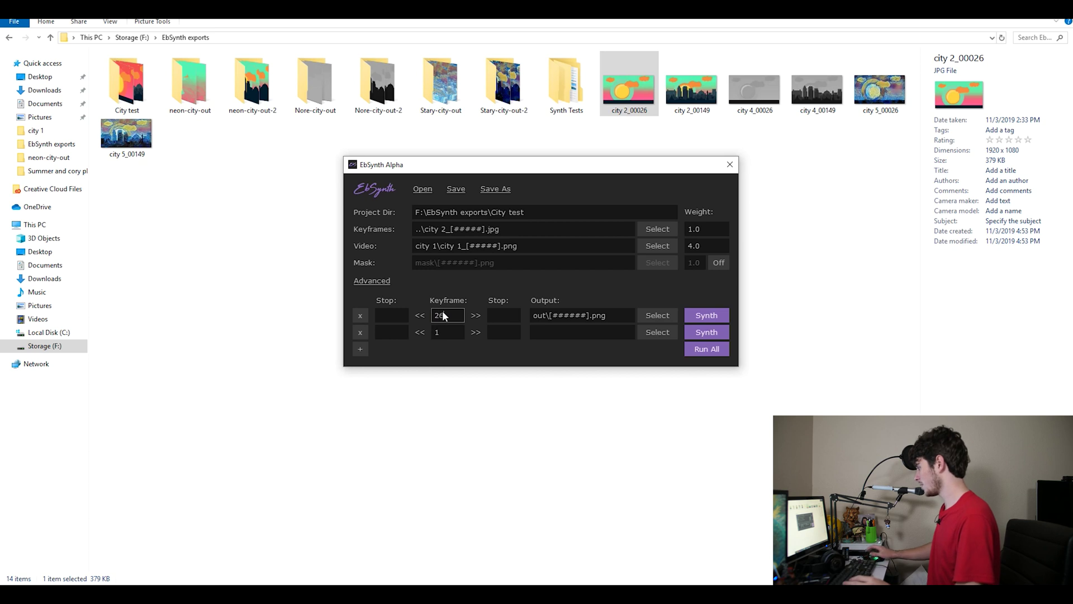
pyautogui.doubleClick(458, 333)
pyautogui.write('149')
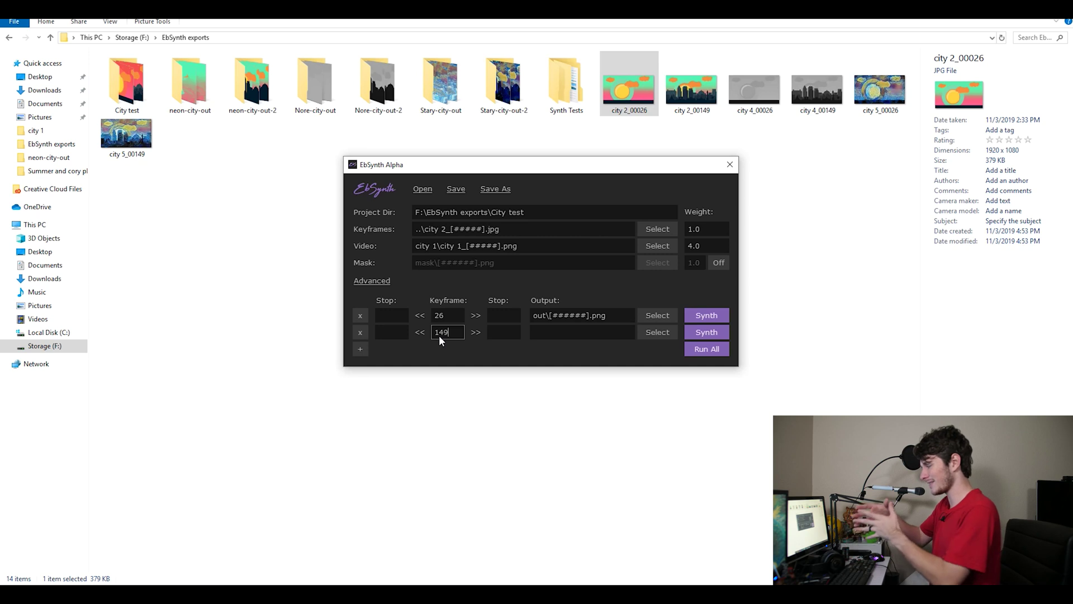
# Make both keyframe rows cover frames 0 through 149.
pyautogui.click(419, 315)
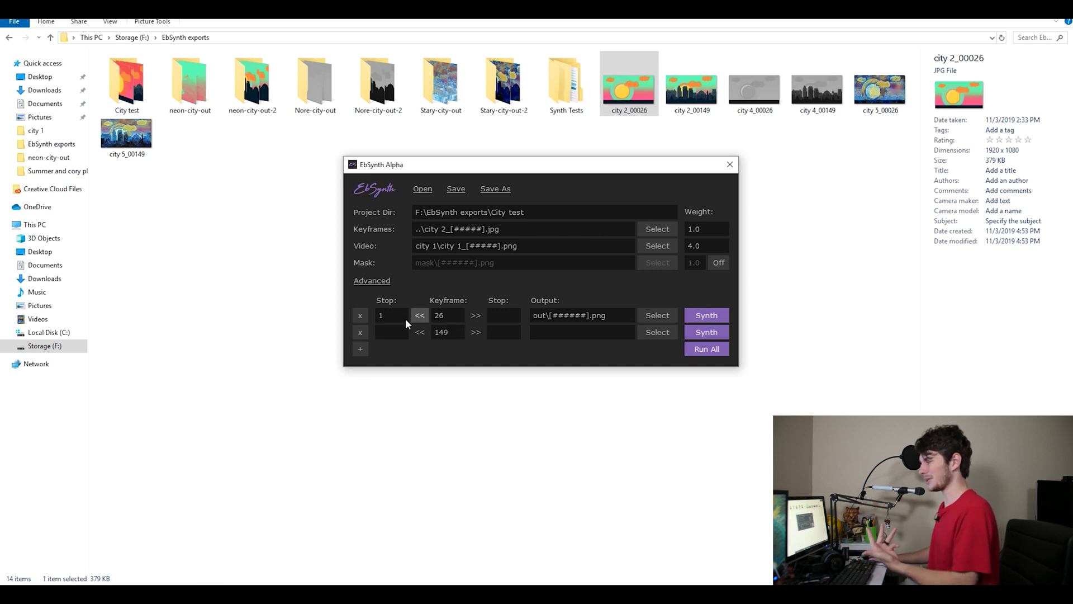
pyautogui.click(420, 332)
pyautogui.doubleClick(394, 333)
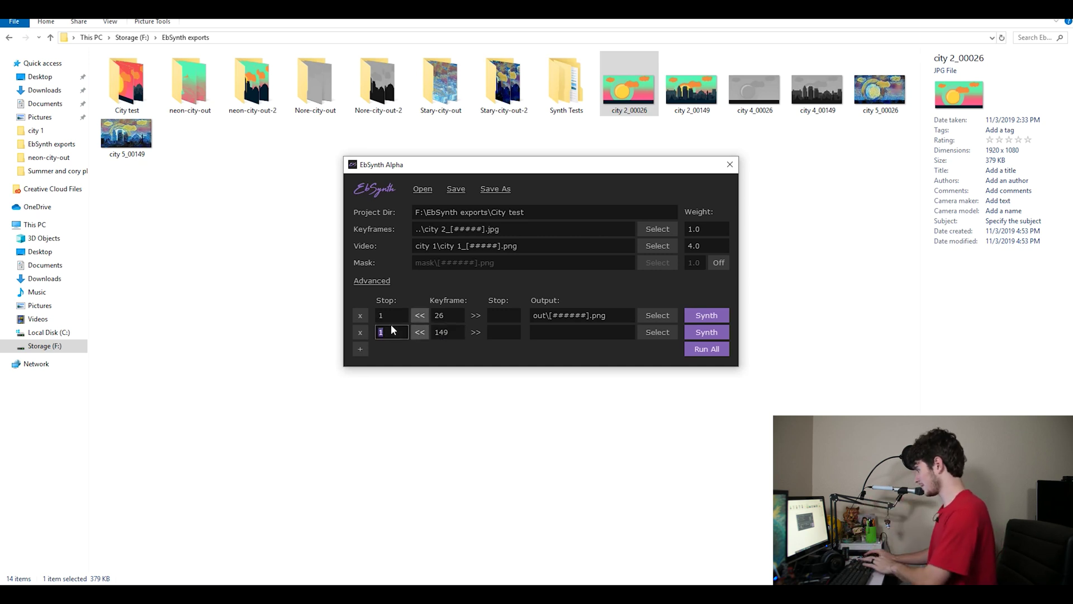
pyautogui.write('0')
pyautogui.doubleClick(394, 317)
pyautogui.write('0')
pyautogui.click(494, 316)
pyautogui.write('1')
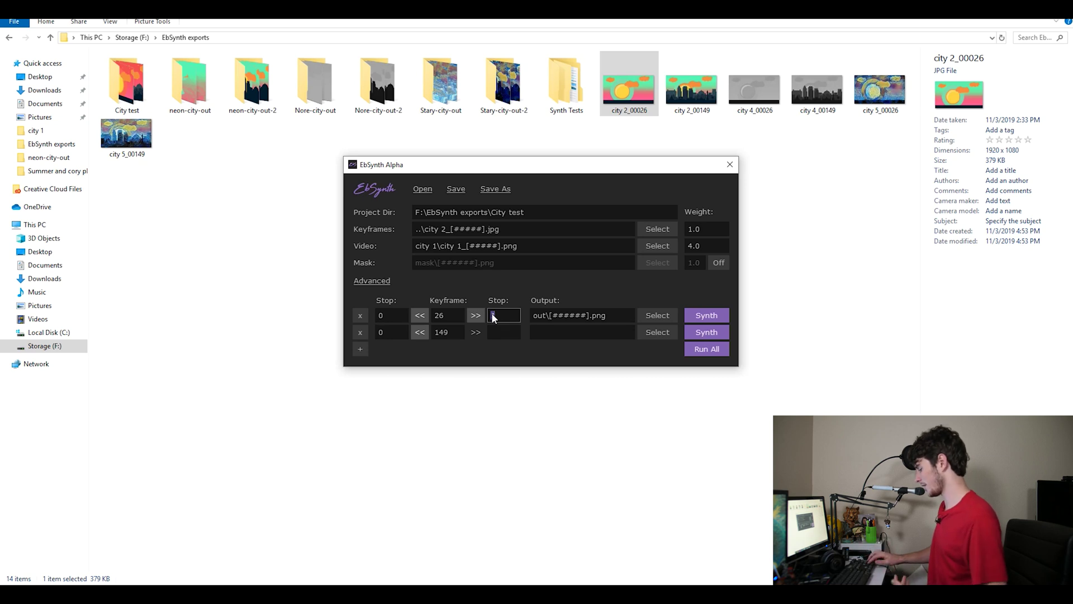
pyautogui.write('49')
pyautogui.click(510, 335)
pyautogui.write('1149')
pyautogui.click(502, 347)
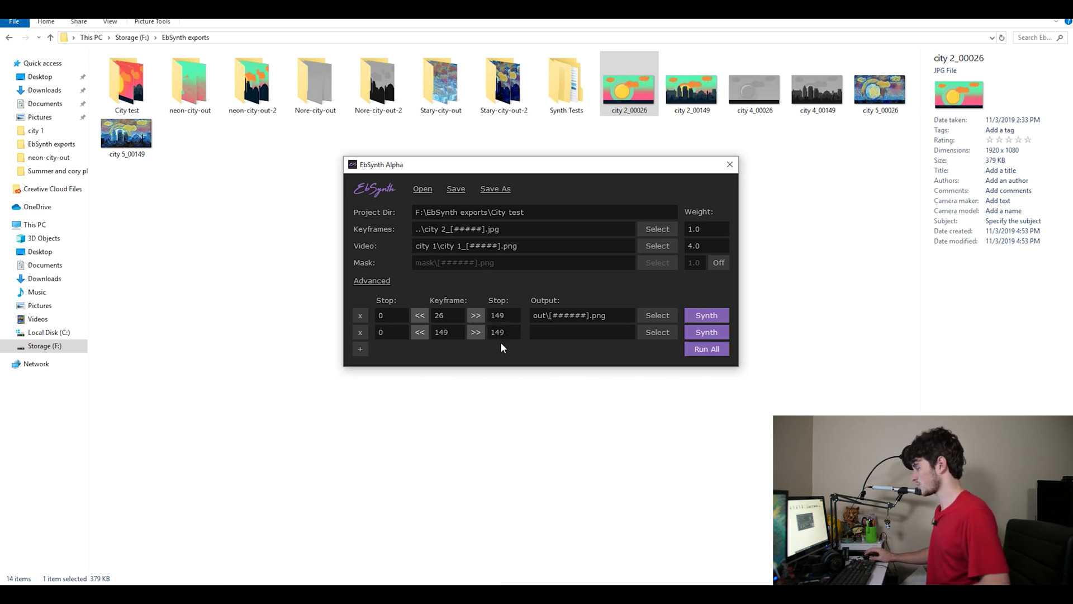
# Name the second row's output folder out2.
pyautogui.click(551, 332)
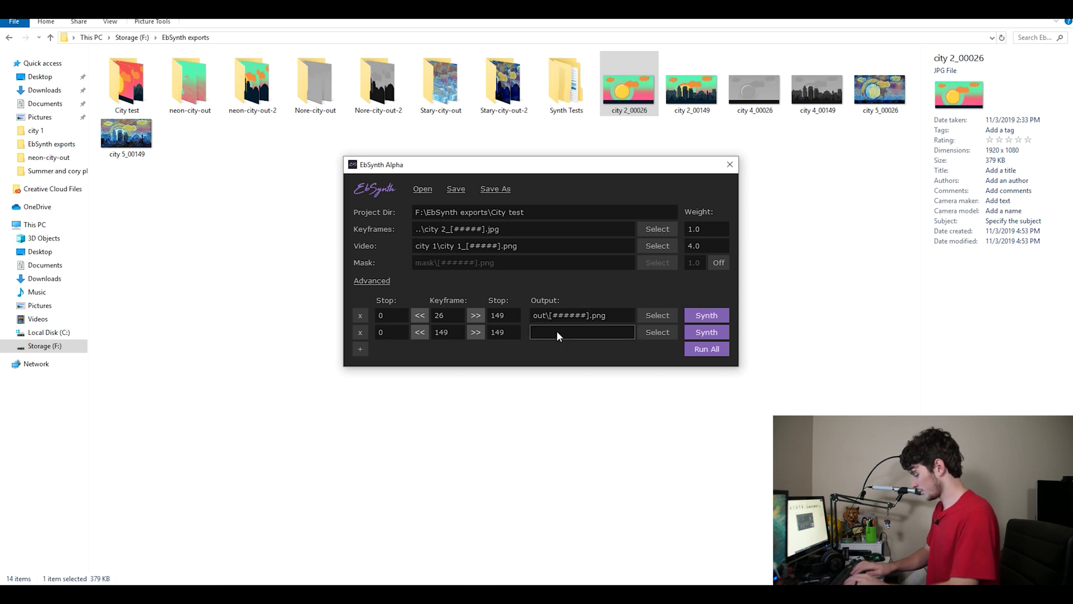
pyautogui.write('out')
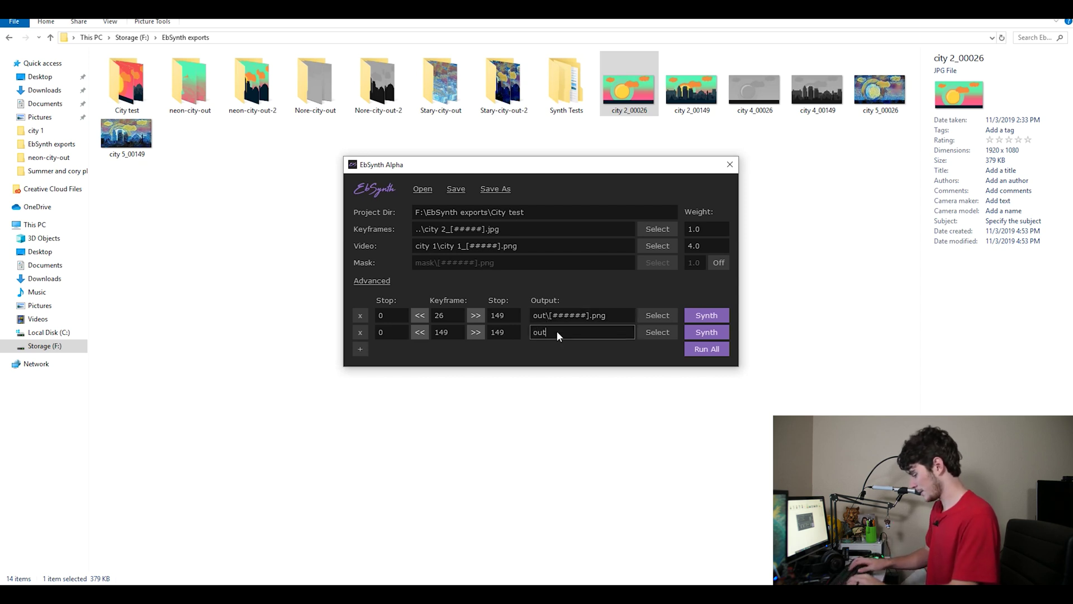
pyautogui.write('2')
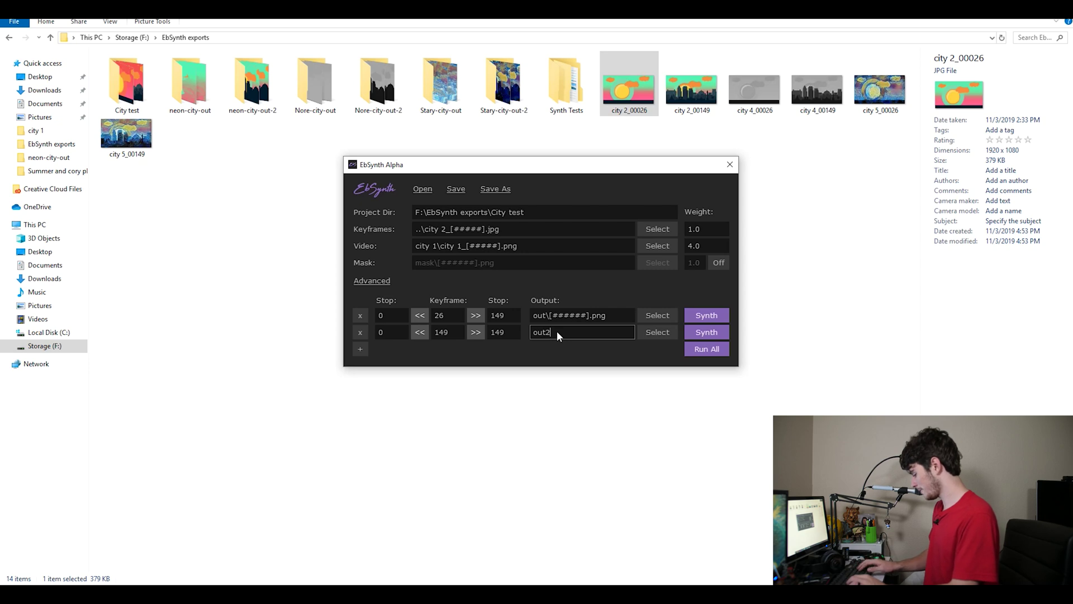
pyautogui.press('Return')
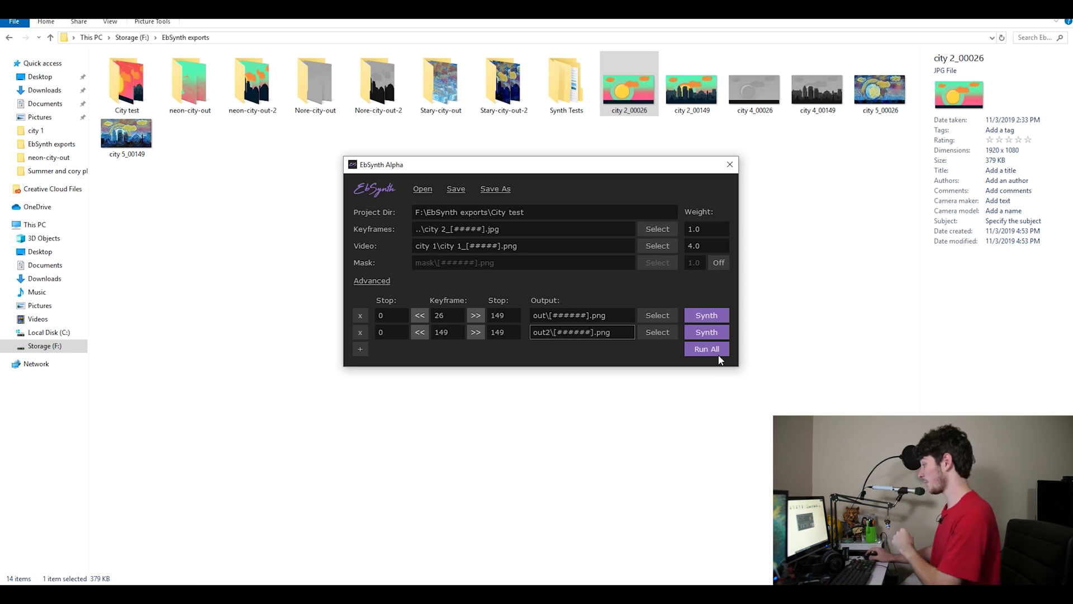
pyautogui.hotkey('alt', 'Tab')
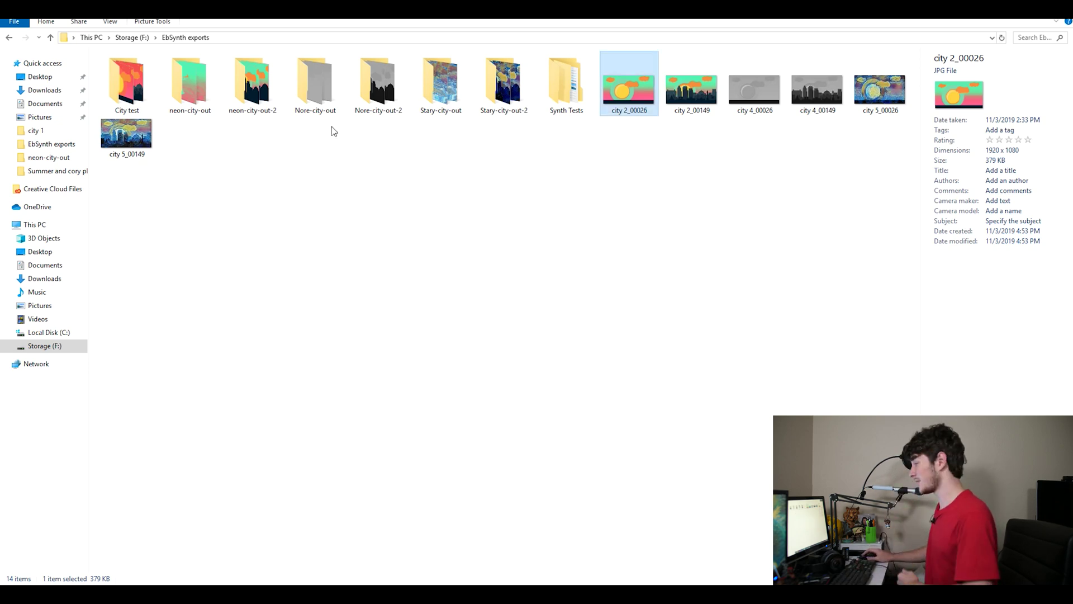
# Check the rendered frames in neon-city-out and neon-city-out-2.
pyautogui.click(191, 82)
pyautogui.doubleClick(192, 82)
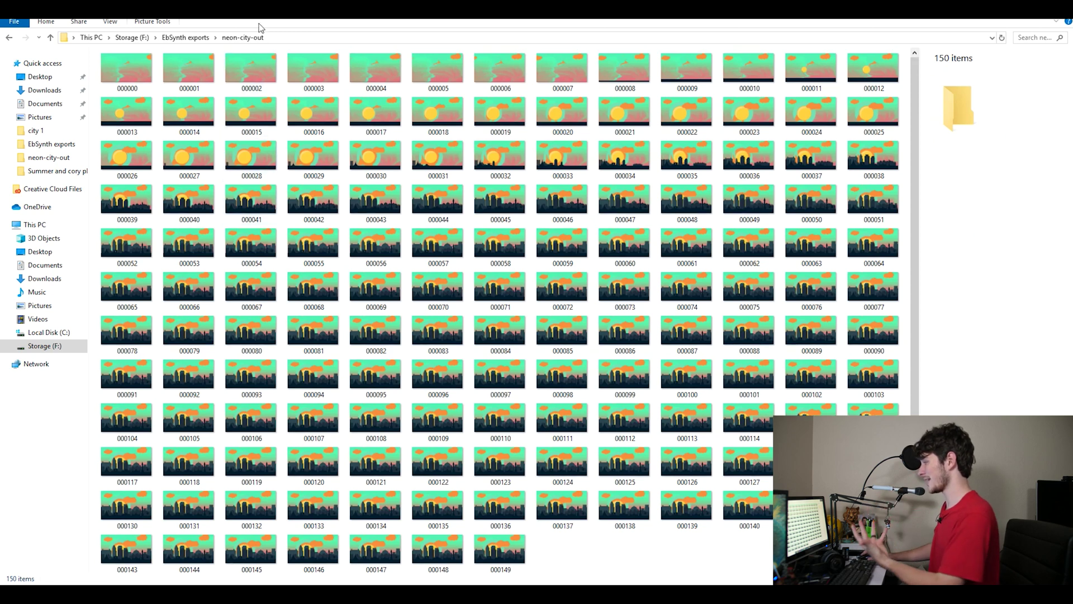
pyautogui.click(185, 38)
pyautogui.click(265, 99)
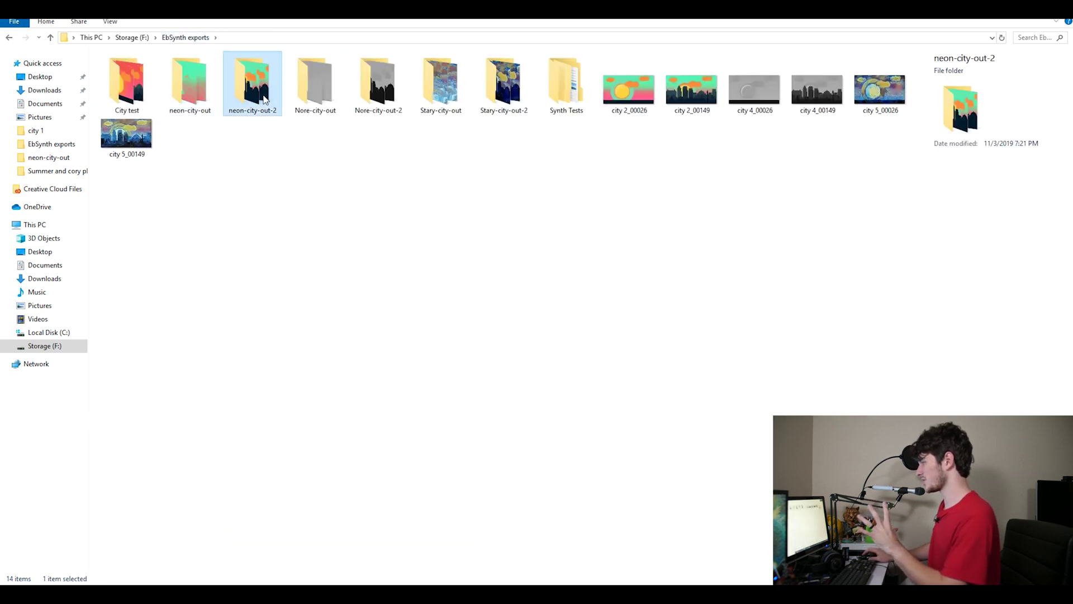
pyautogui.doubleClick(265, 99)
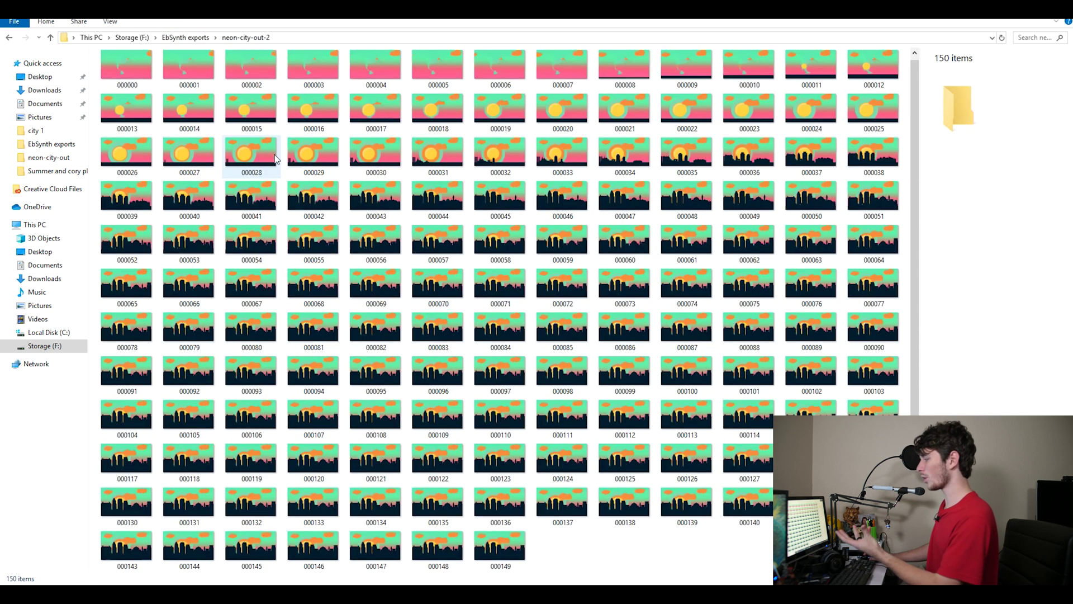
pyautogui.click(198, 38)
# Drag the six styled output folders into Premiere's Motion graphics EbSynth bin.
pyautogui.press('Right')
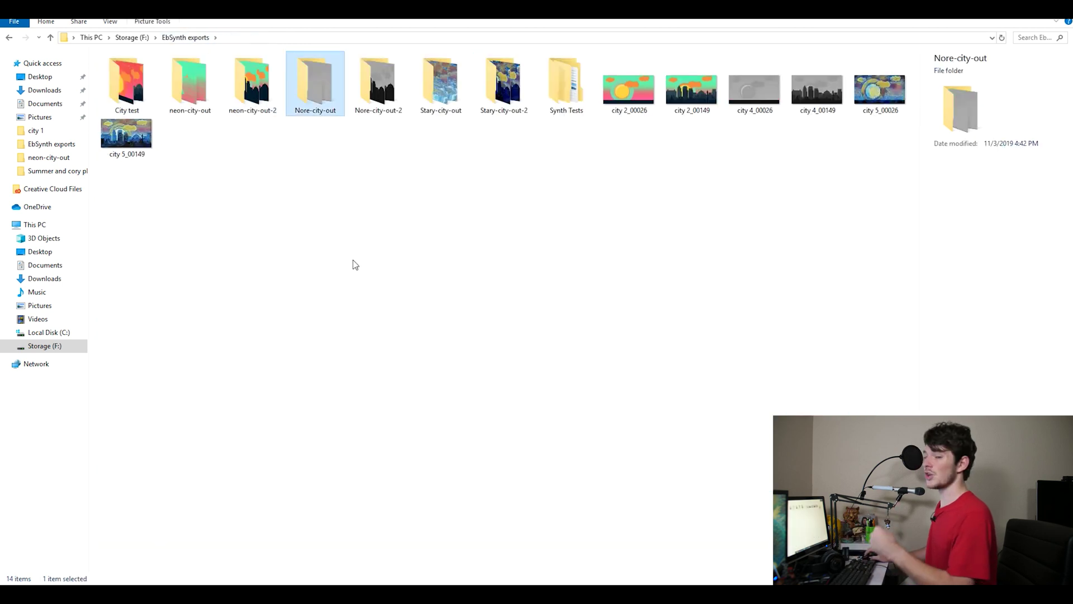
pyautogui.moveTo(209, 161); pyautogui.dragTo(525, 79)
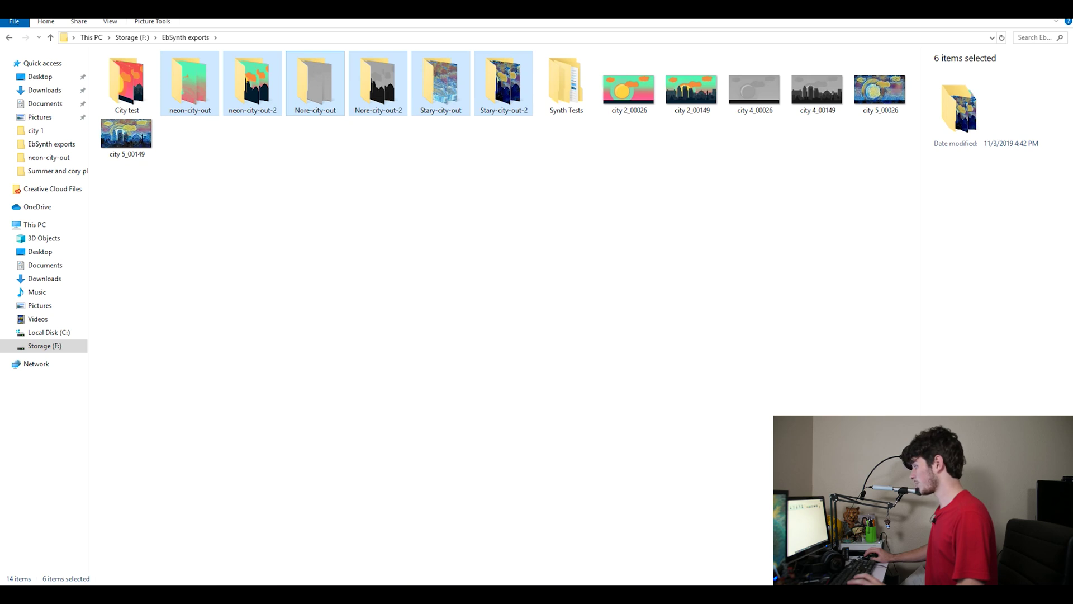
pyautogui.moveTo(371, 114); pyautogui.dragTo(894, 584)
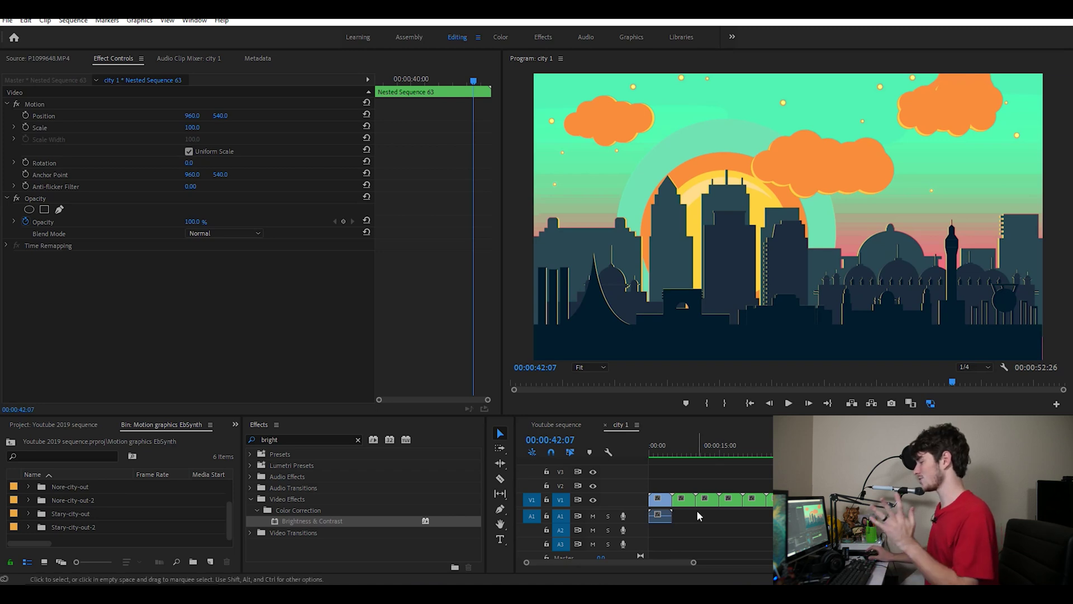
# With Nore-city-out-2 selected, park the playhead at the city 1 sequence end and launch Automate To Sequence.
pyautogui.click(534, 471)
pyautogui.press('Home')
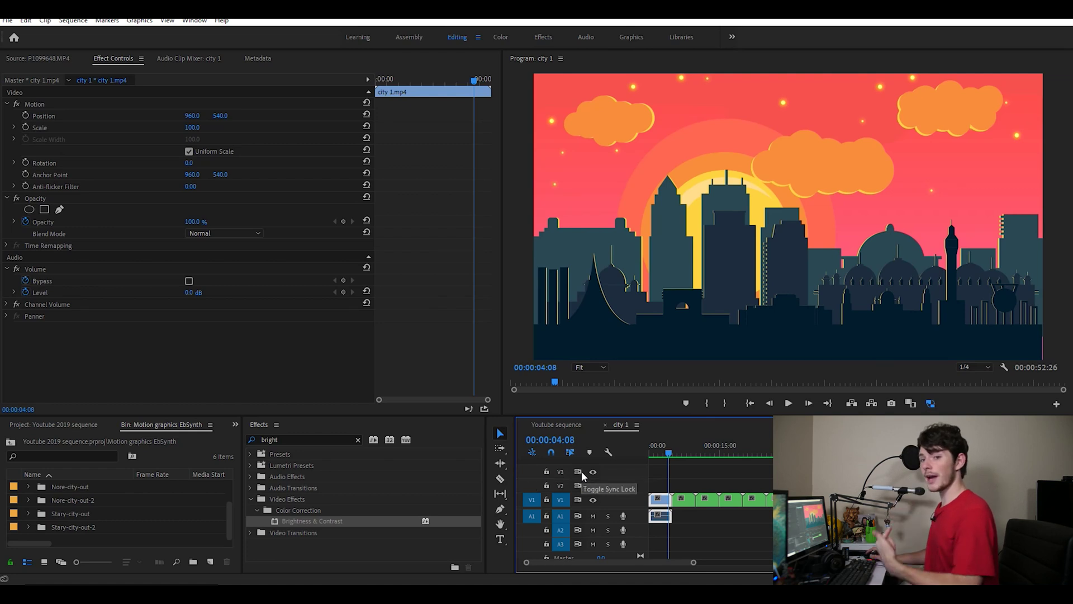
pyautogui.click(65, 500)
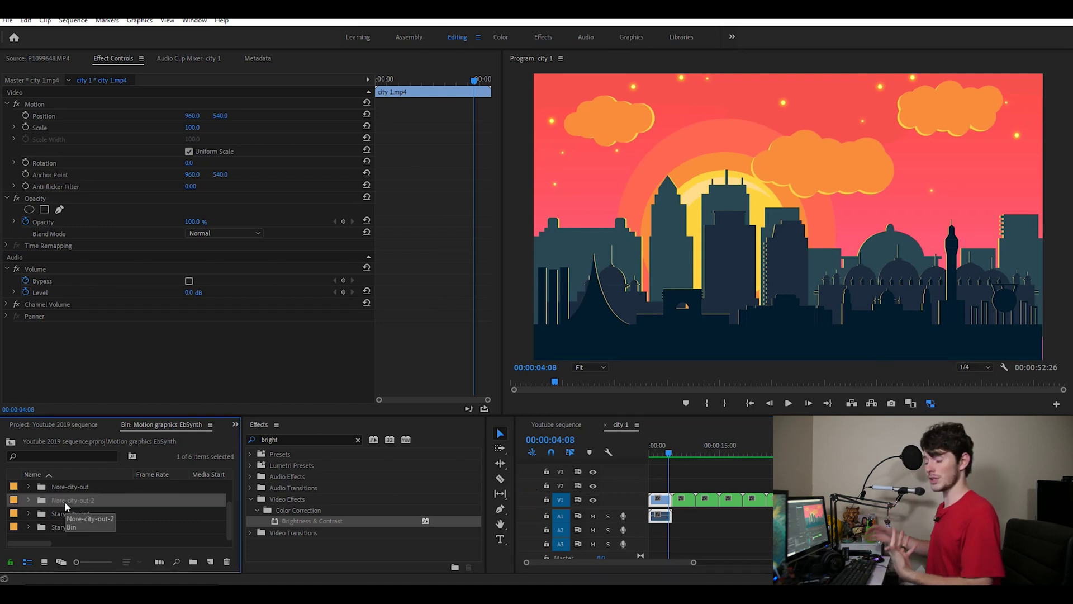
pyautogui.press('End')
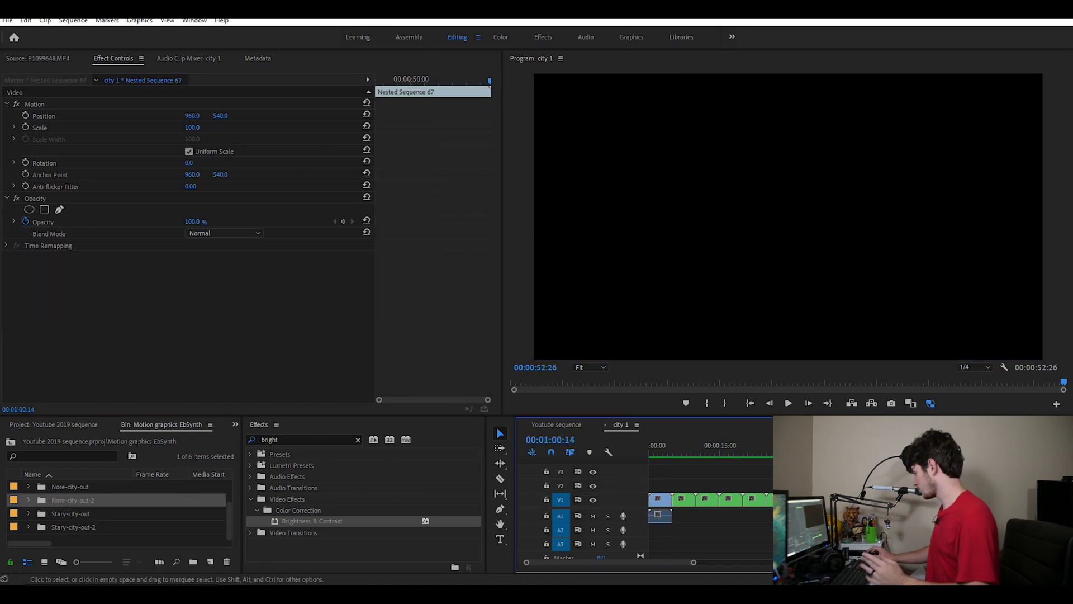
pyautogui.click(159, 562)
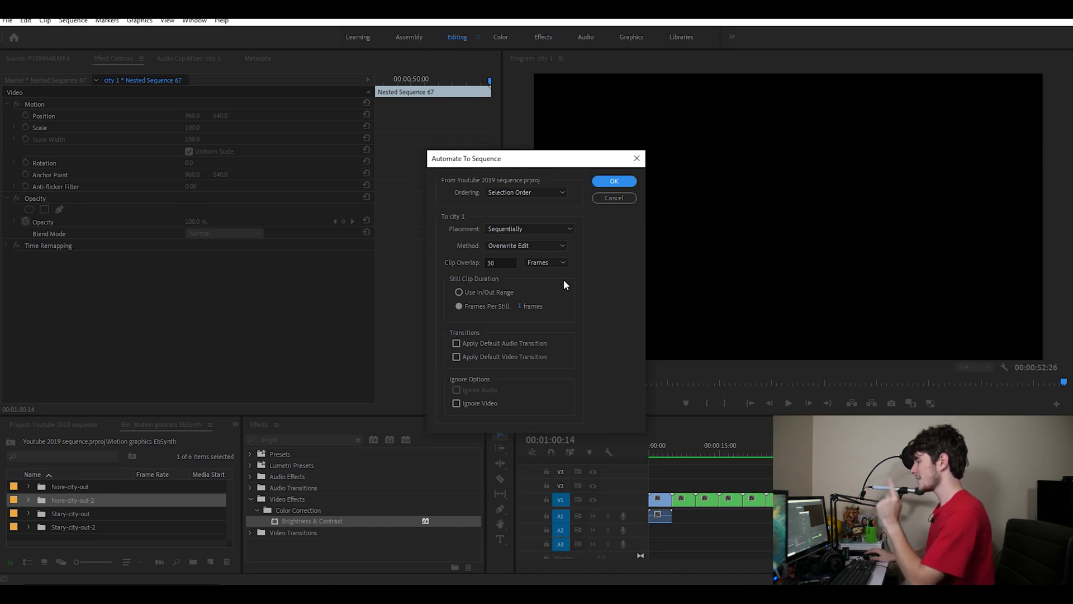
# Append the stills to city 1 with Frames Per Still set to 1.
pyautogui.click(492, 304)
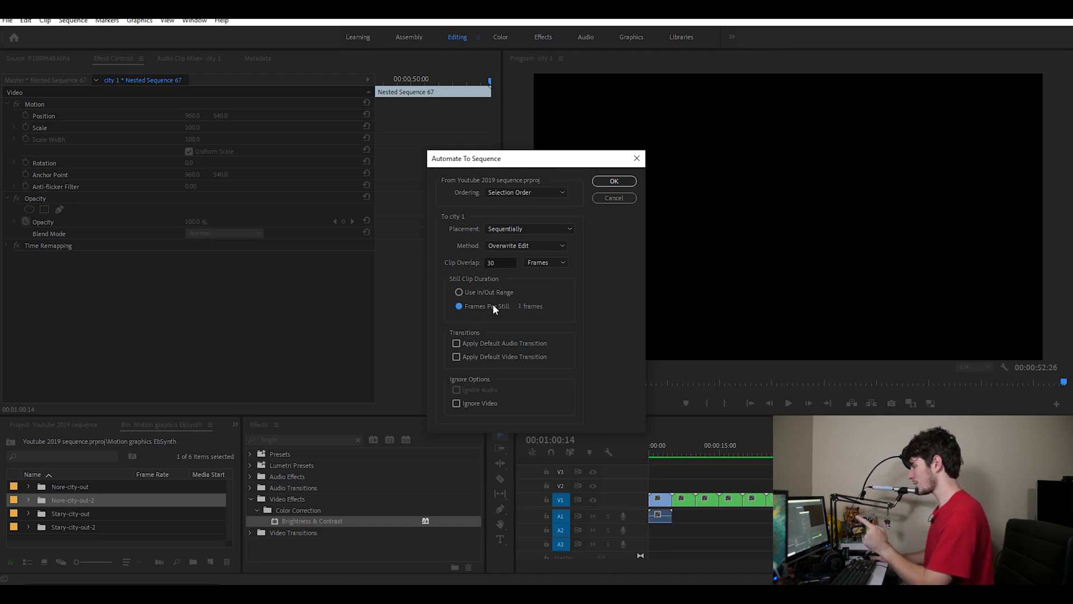
pyautogui.click(523, 306)
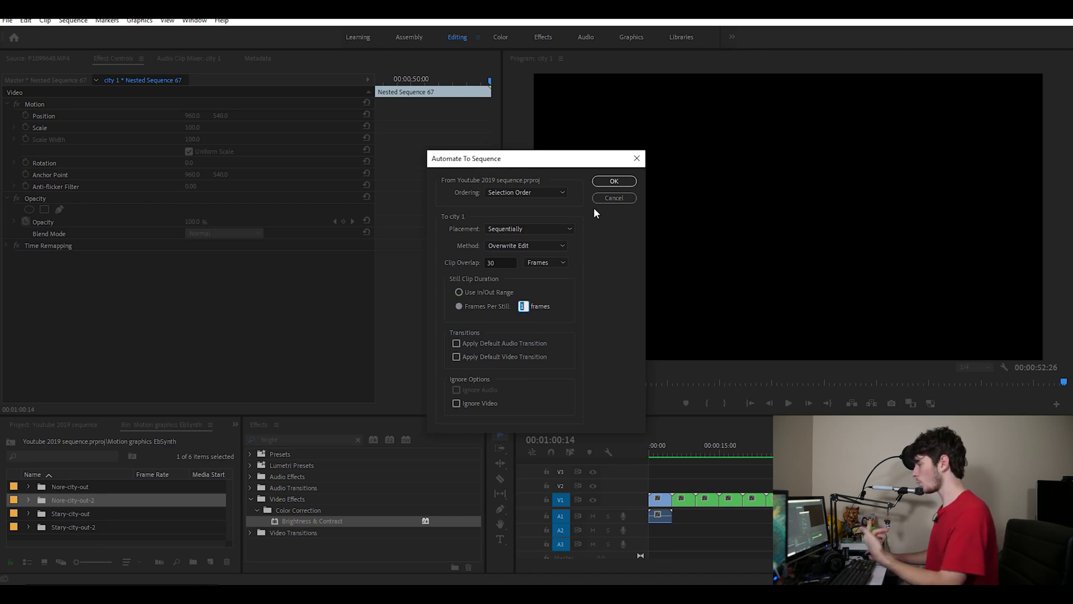
pyautogui.click(612, 180)
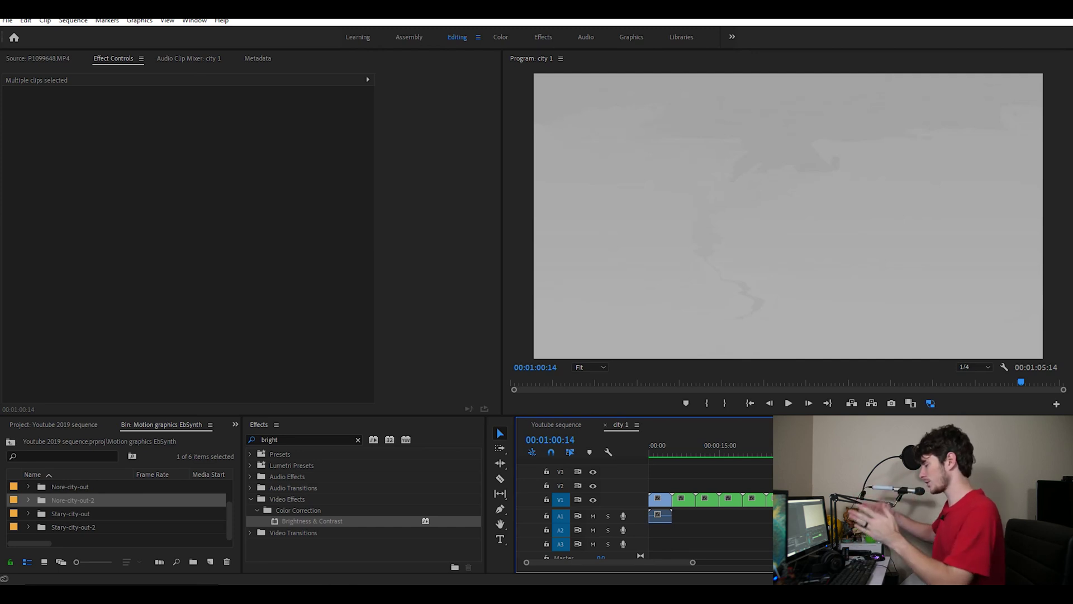
# Nest the appended frames into one clip and play it back.
pyautogui.rightClick(908, 499)
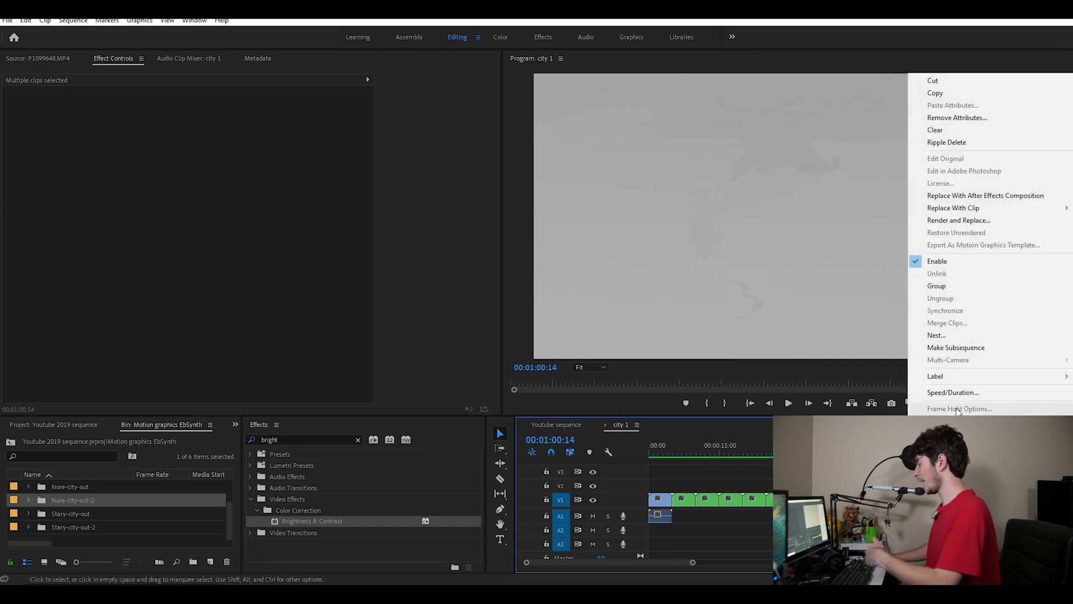
pyautogui.click(937, 336)
pyautogui.click(511, 310)
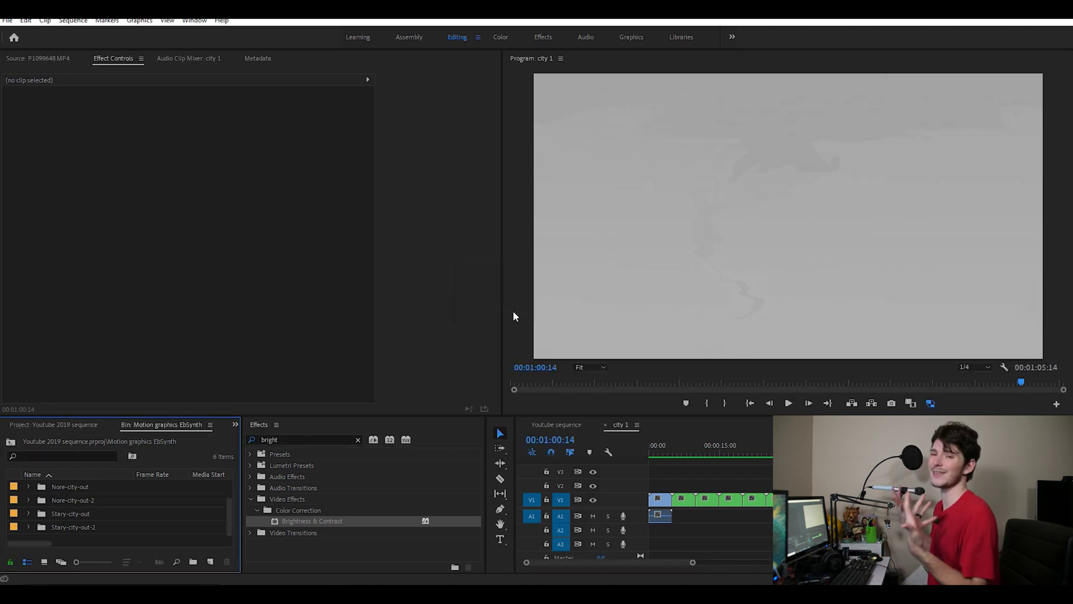
pyautogui.press('space')
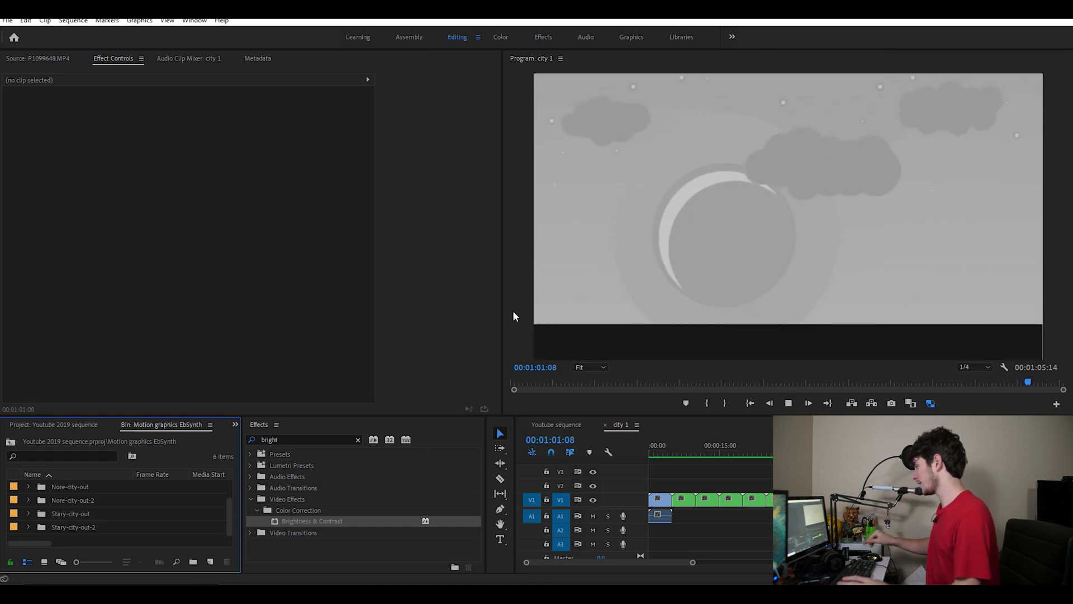
pyautogui.press('space')
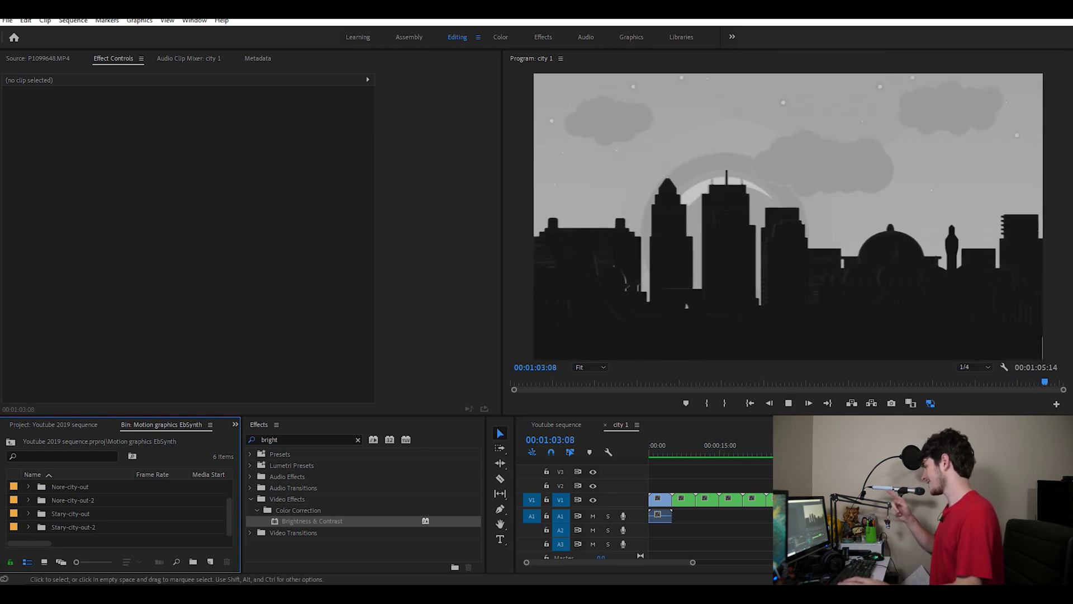
# Delete the nested clip so the sequence ends at 00:00:52:26 again.
pyautogui.click(794, 499)
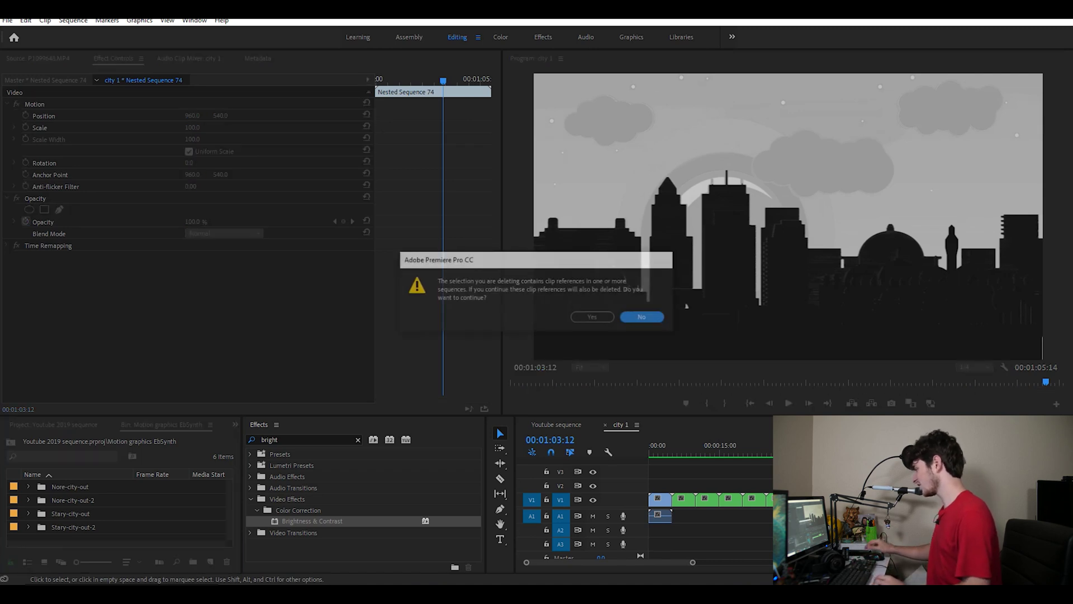
pyautogui.click(654, 319)
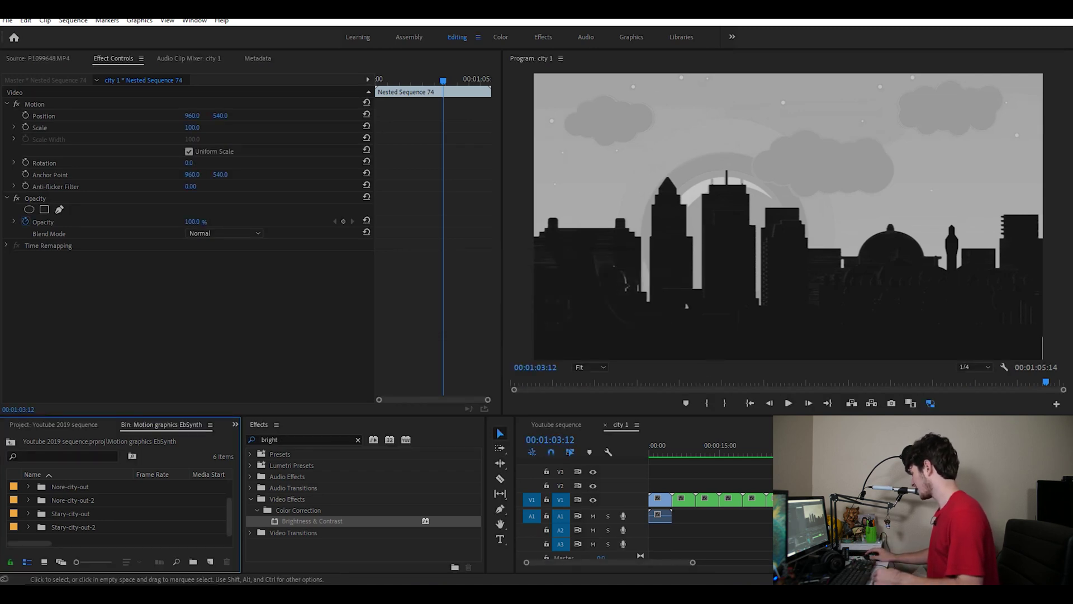
pyautogui.hotkey('ctrl', 'z')
pyautogui.hotkey('ctrl', 'z')
pyautogui.hotkey('ctrl', 'z')
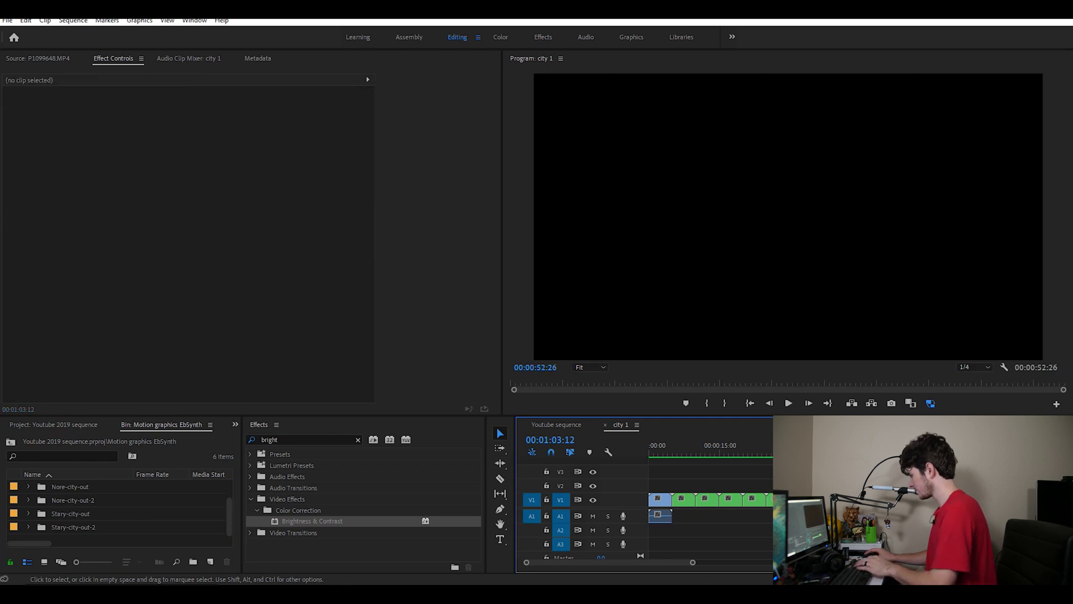
pyautogui.click(672, 448)
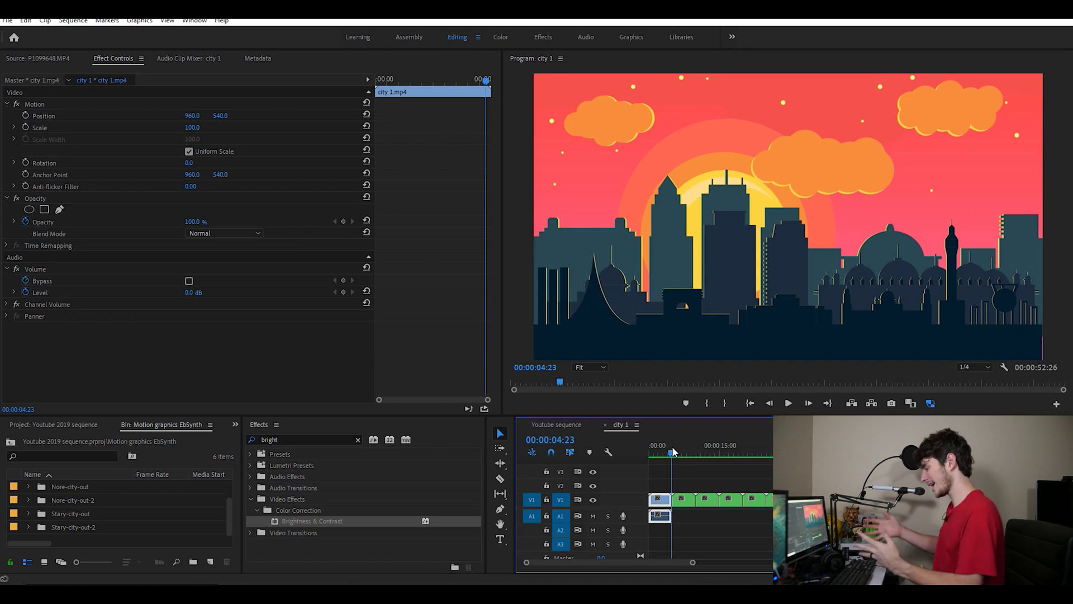
# Scrub through the opening neon sunset clips until the city skyline appears, then play the animation.
pyautogui.click(672, 446)
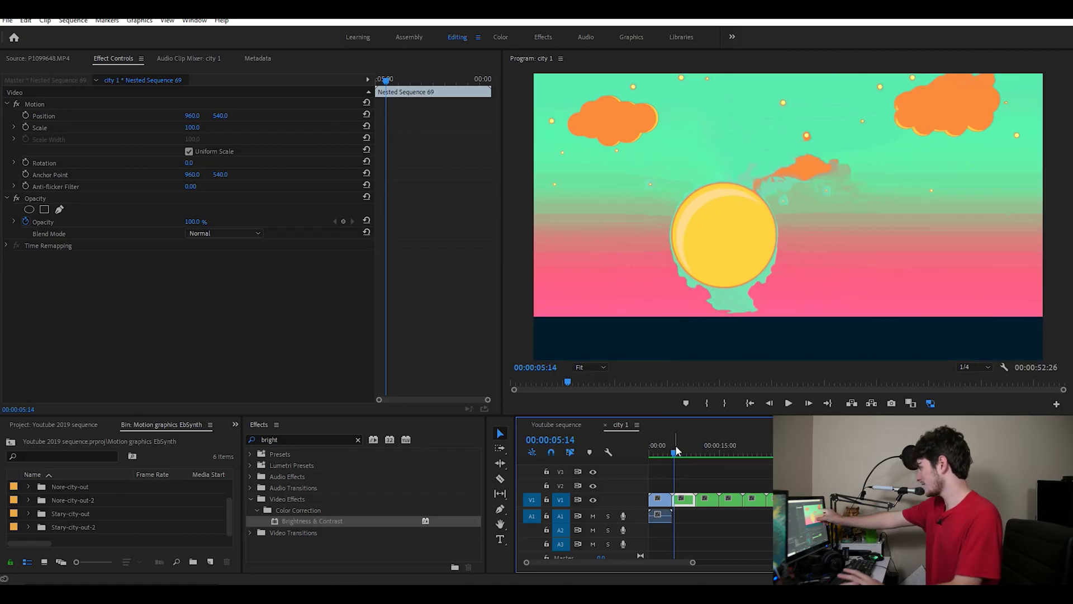
pyautogui.moveTo(676, 451); pyautogui.dragTo(701, 455)
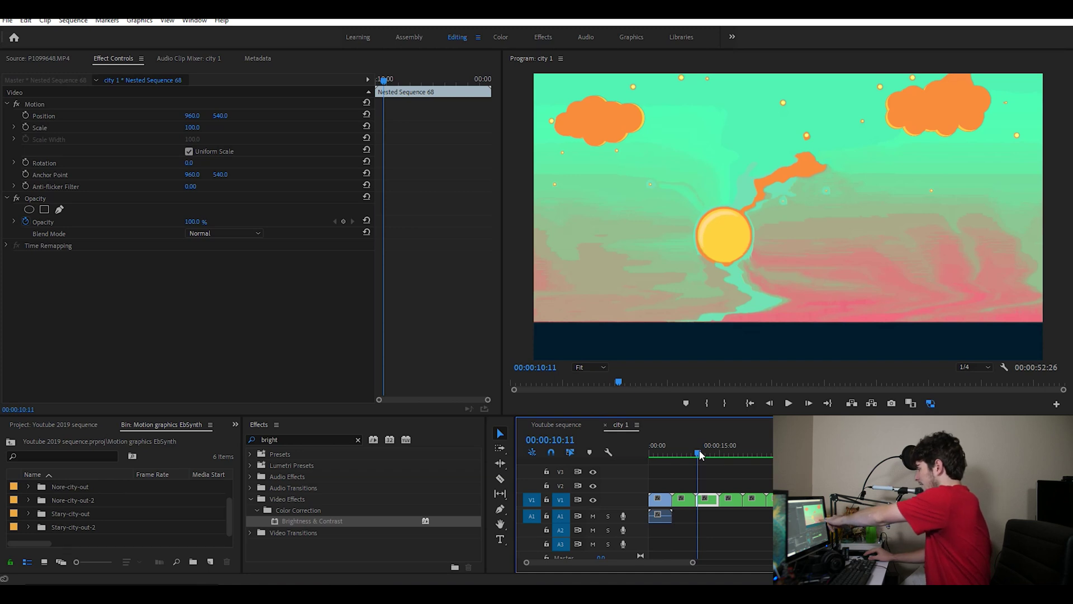
pyautogui.moveTo(700, 455); pyautogui.dragTo(682, 454)
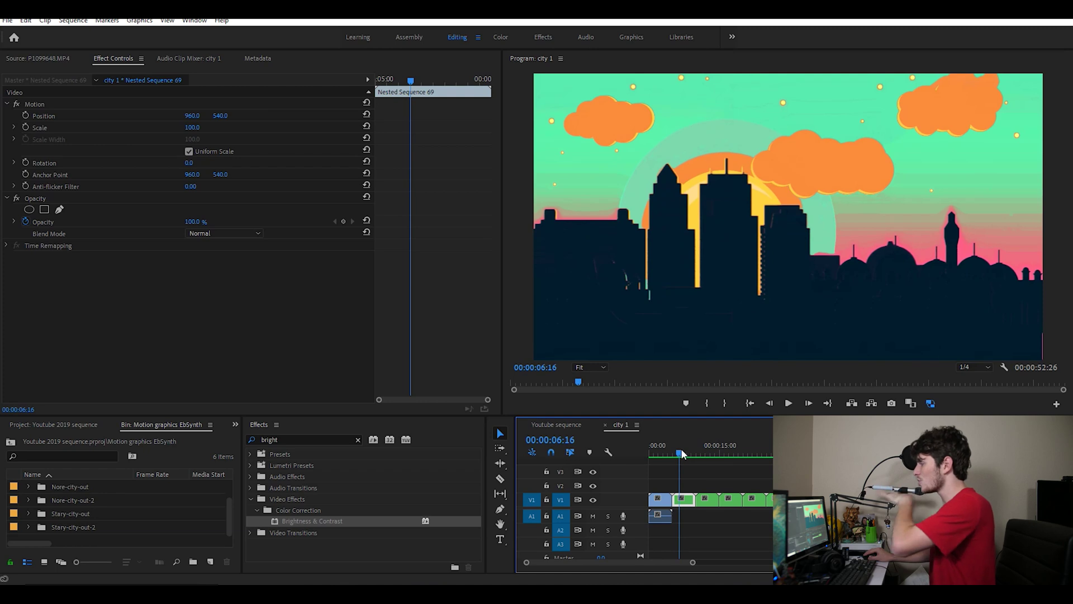
pyautogui.press('space')
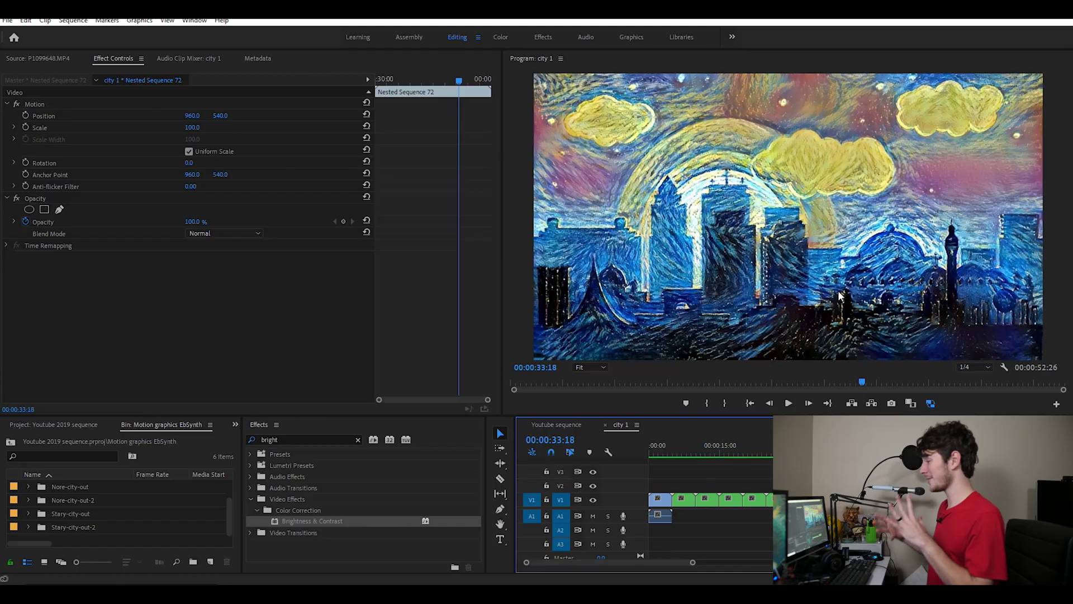
# Jump to the Starry Night clip, play it briefly, step forward one second, then move to the next clip group.
pyautogui.press('Up')
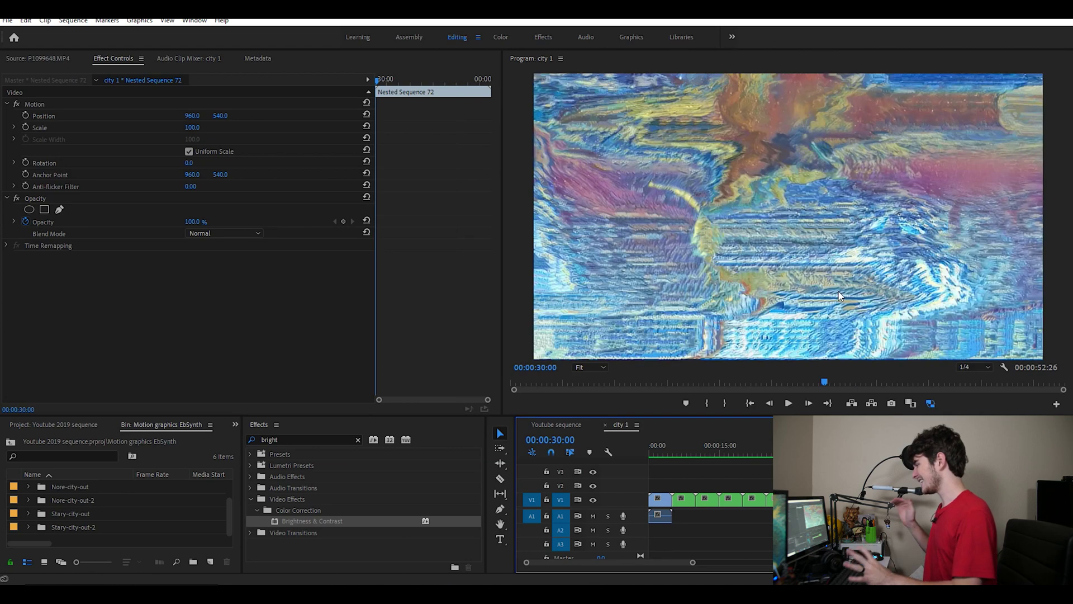
pyautogui.press('space')
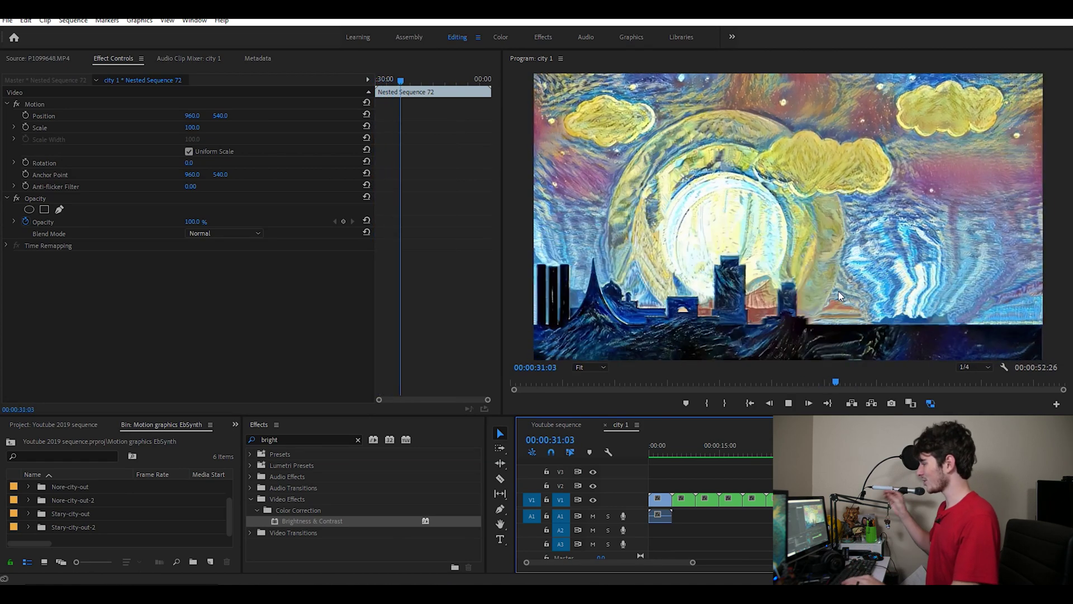
pyautogui.press('space')
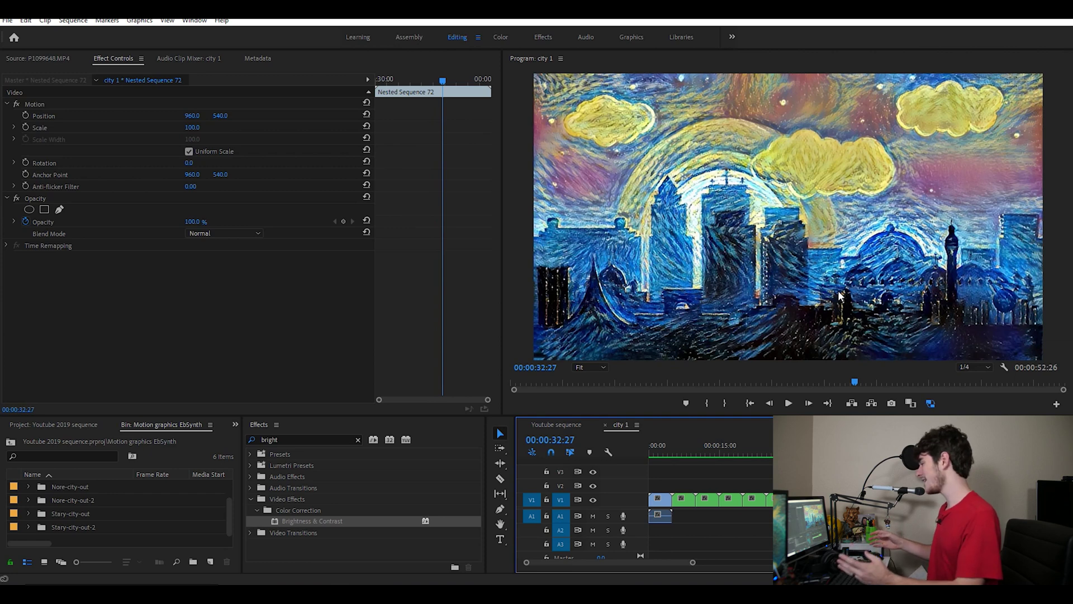
pyautogui.hotkey('shift', 'Right')
pyautogui.hotkey('shift', 'Right')
pyautogui.hotkey('shift', 'Right')
pyautogui.hotkey('shift', 'Right')
pyautogui.hotkey('shift', 'Right')
pyautogui.hotkey('shift', 'Right')
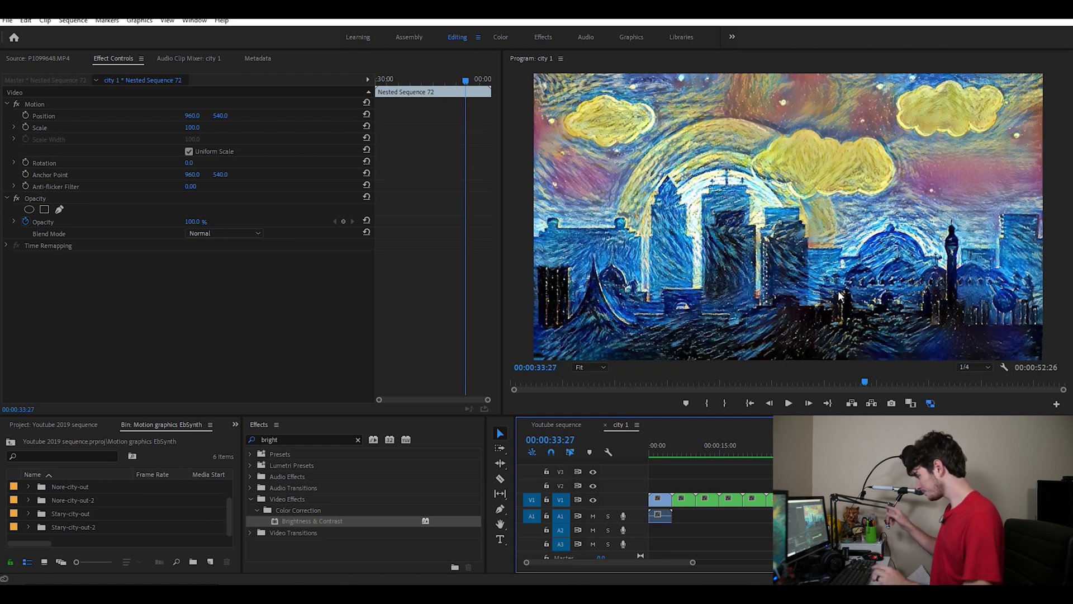
pyautogui.press('Down')
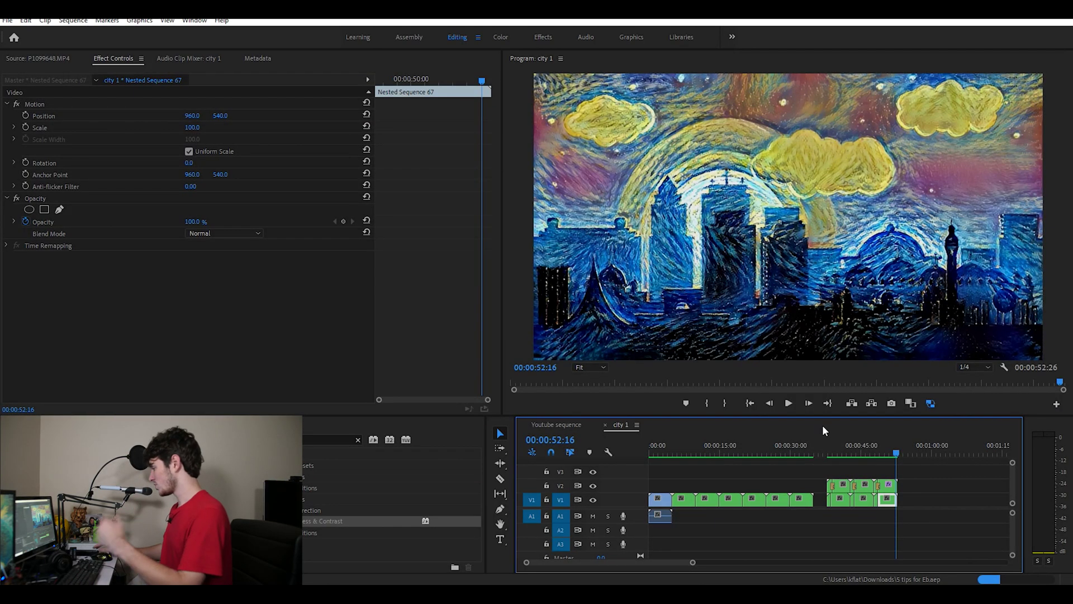
# Zoom the timeline in on the final clip group and scrub around Nested Sequence 62's first cut.
pyautogui.scroll(2, 825, 442)
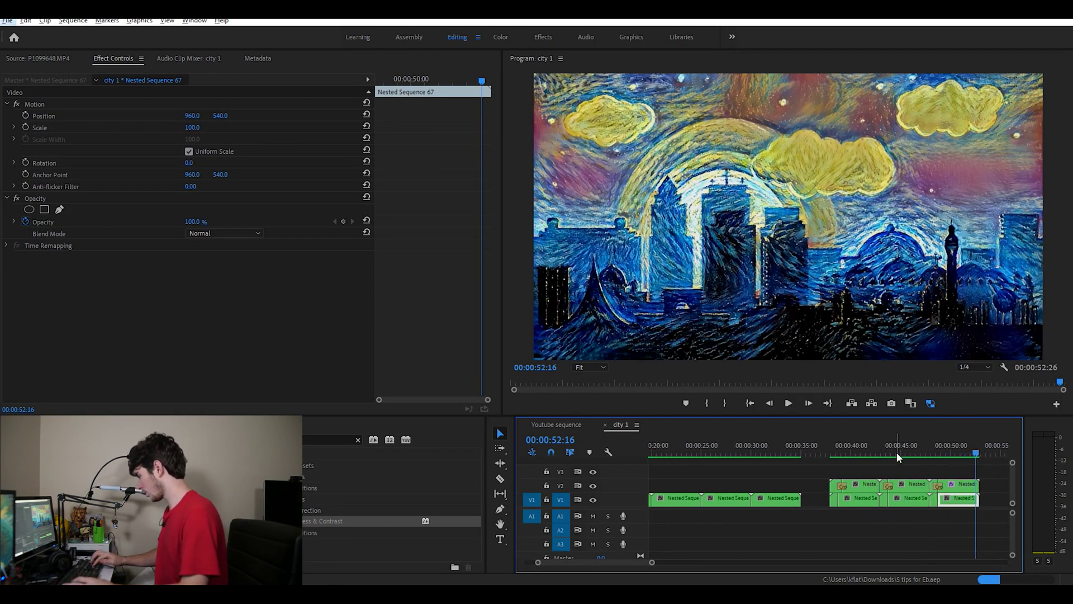
pyautogui.press('Up')
pyautogui.press('Up')
pyautogui.press('Up')
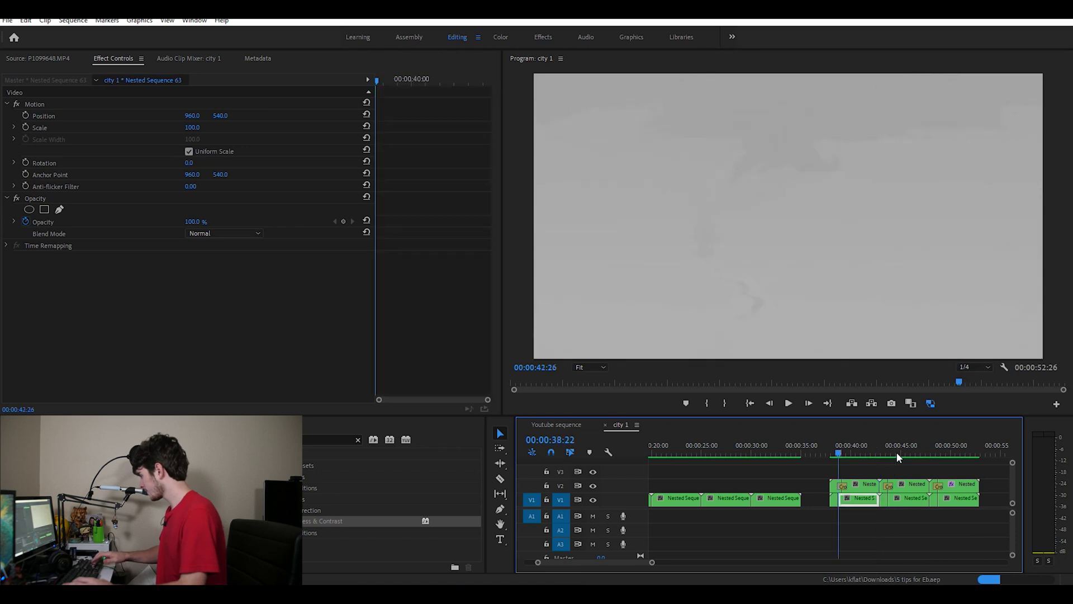
pyautogui.press('Right')
pyautogui.press('=')
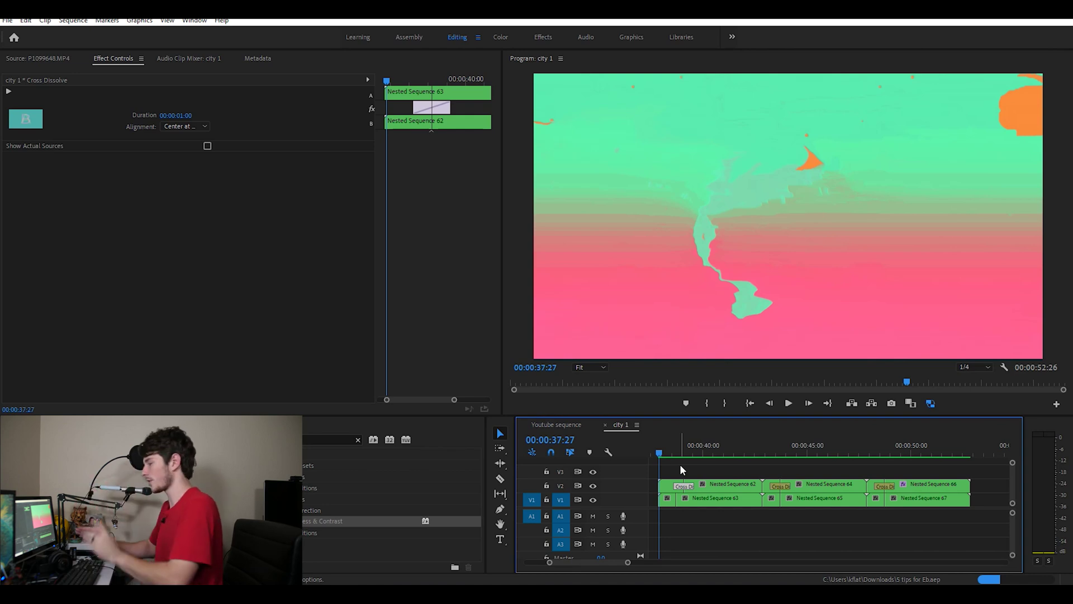
pyautogui.moveTo(658, 450)
pyautogui.mouseDown()
pyautogui.moveTo(688, 452)
pyautogui.moveTo(675, 455)
pyautogui.mouseUp()
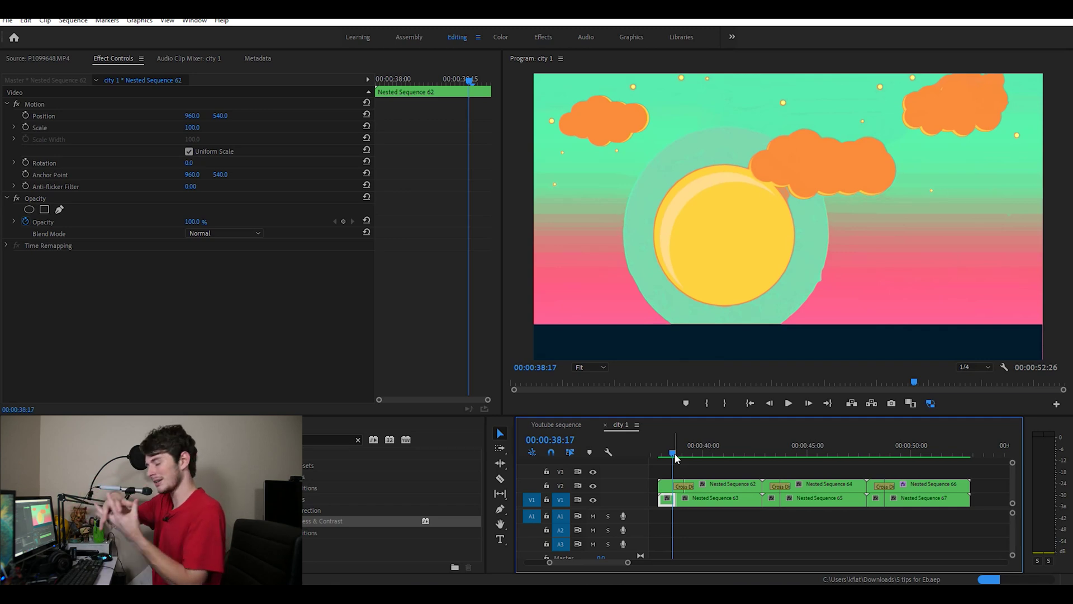
pyautogui.moveTo(677, 457); pyautogui.dragTo(680, 454)
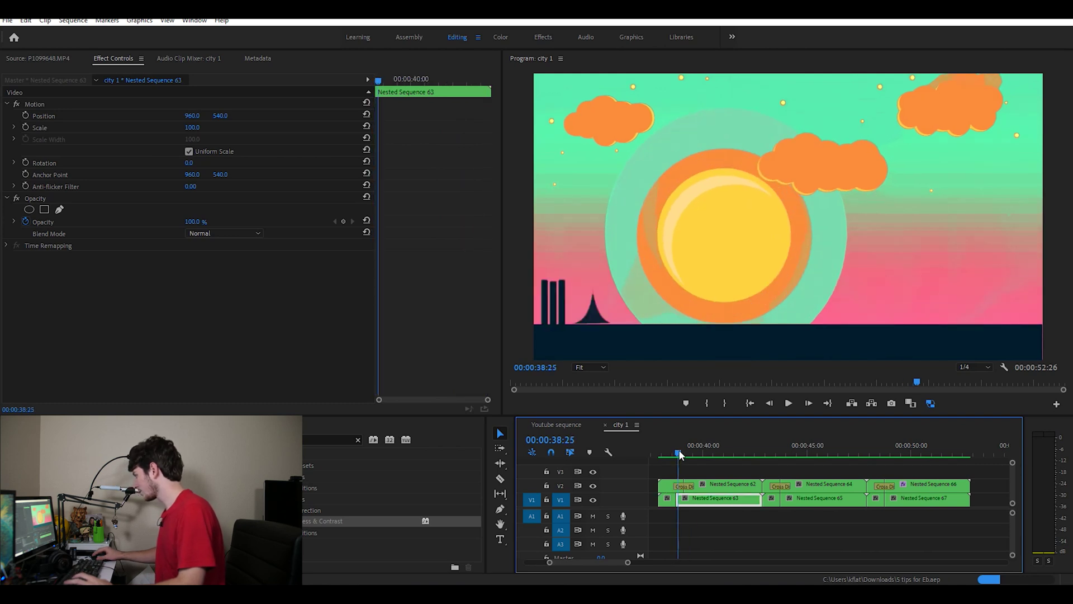
# Delete the existing Cross Dissolve before Nested Sequence 62 and step through the bare cut.
pyautogui.click(691, 487)
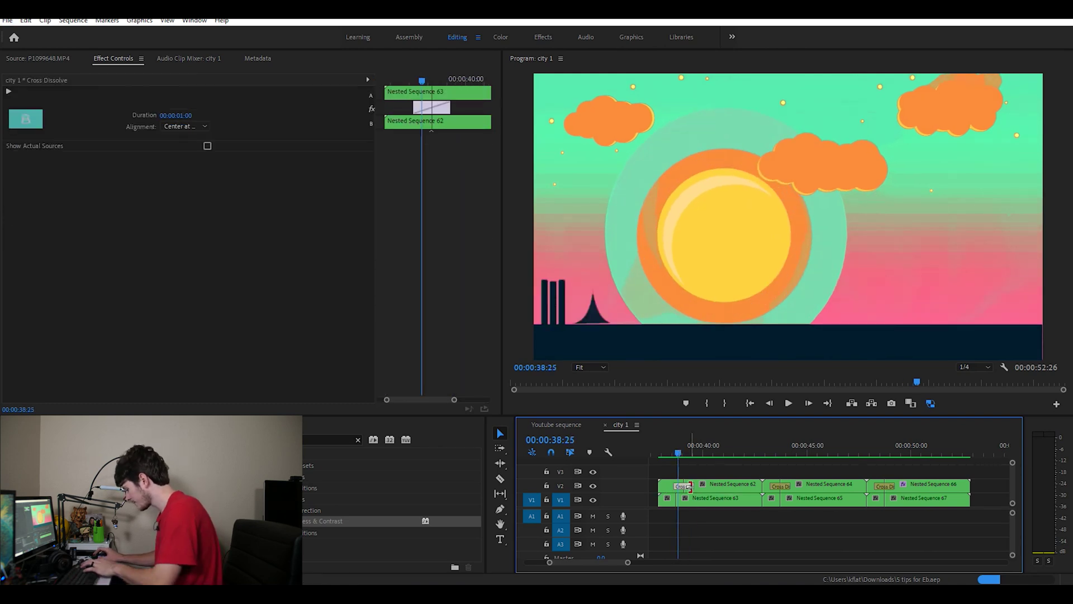
pyautogui.press('Delete')
pyautogui.click(692, 491)
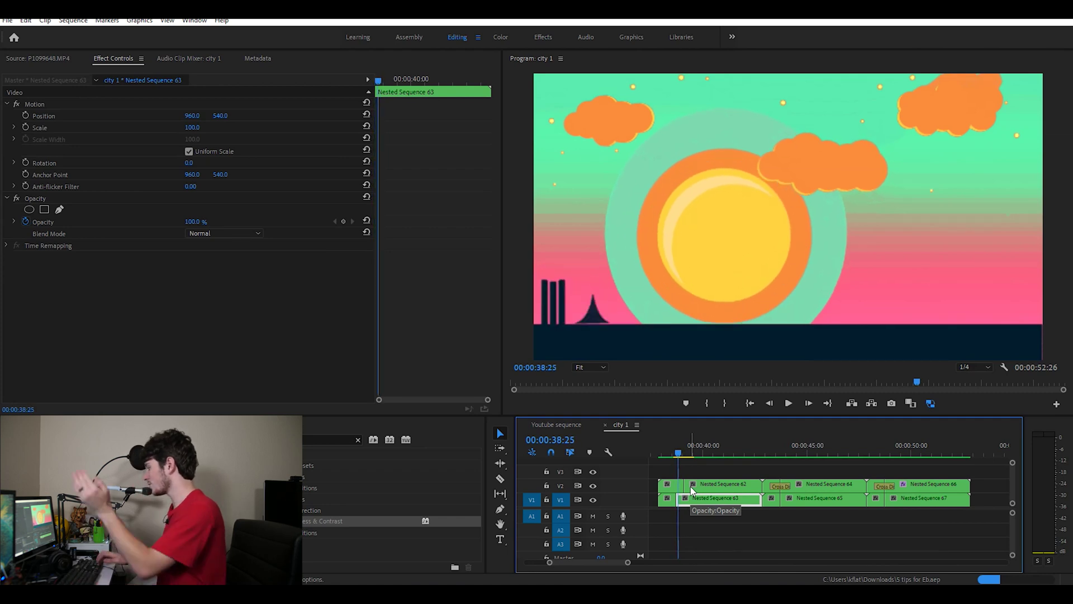
pyautogui.press('Right')
pyautogui.press('Right')
pyautogui.press('Right')
pyautogui.press('Right')
pyautogui.press('Right')
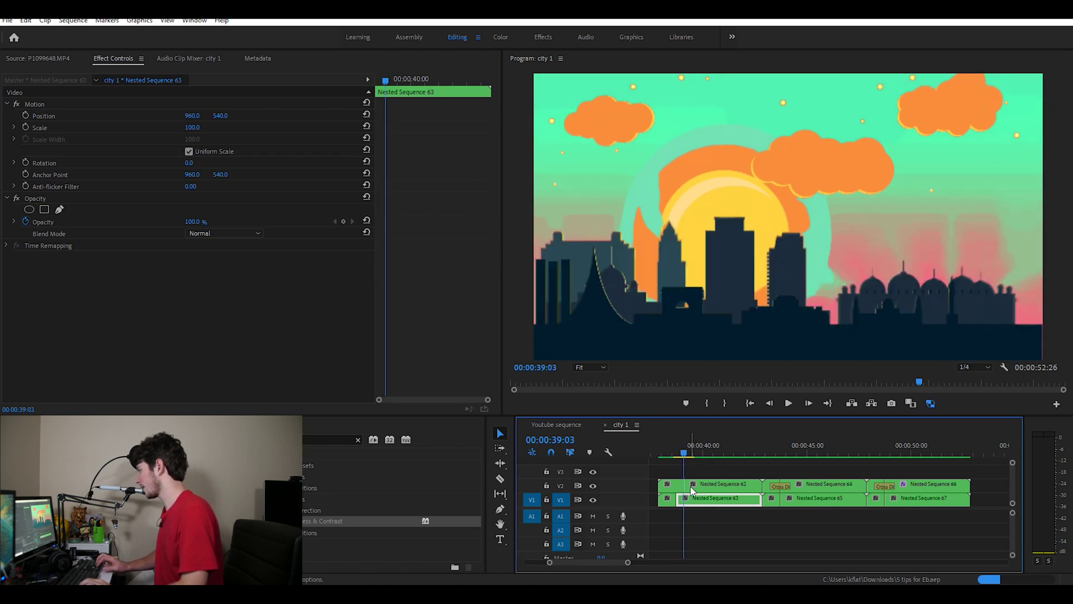
pyautogui.press('Right')
pyautogui.press('Right')
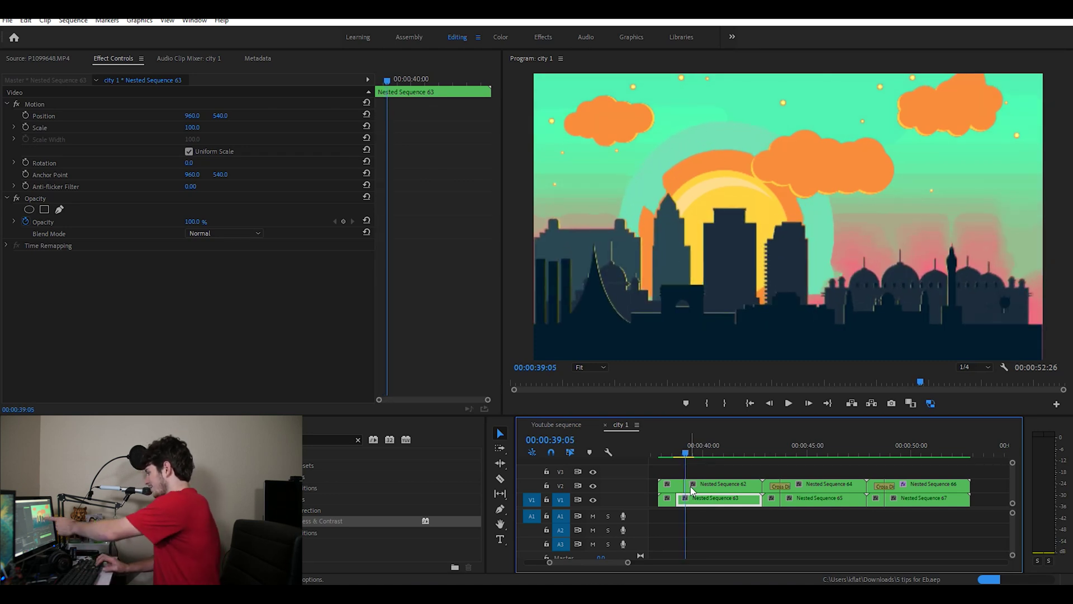
pyautogui.press('Right')
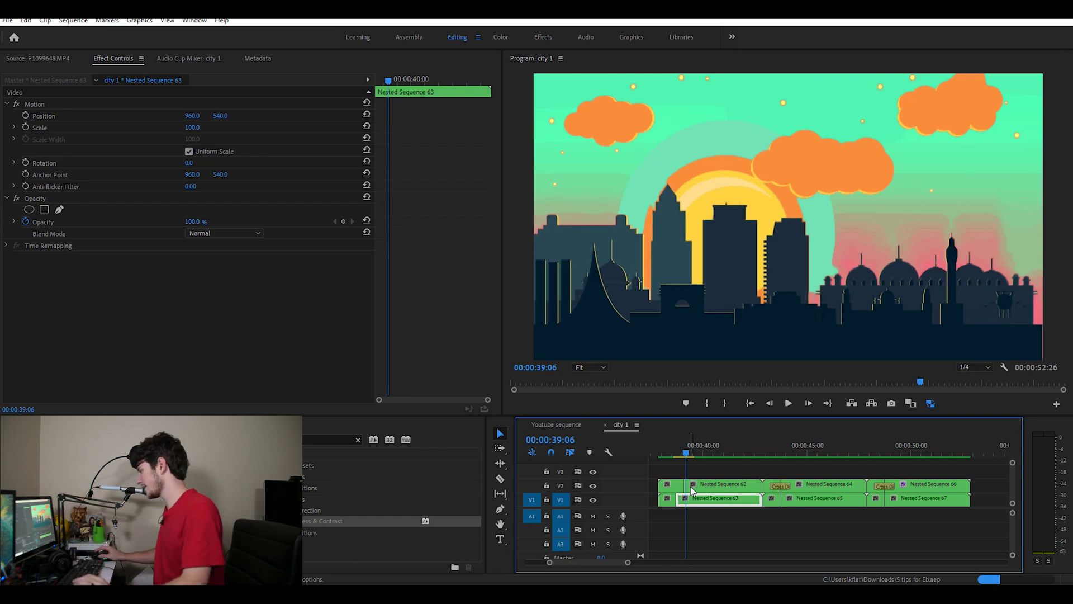
# Apply the default Cross Dissolve at Nested Sequence 62's V2 start and preview it, returning to 00:00:38:04.
pyautogui.rightClick(681, 484)
pyautogui.click(722, 553)
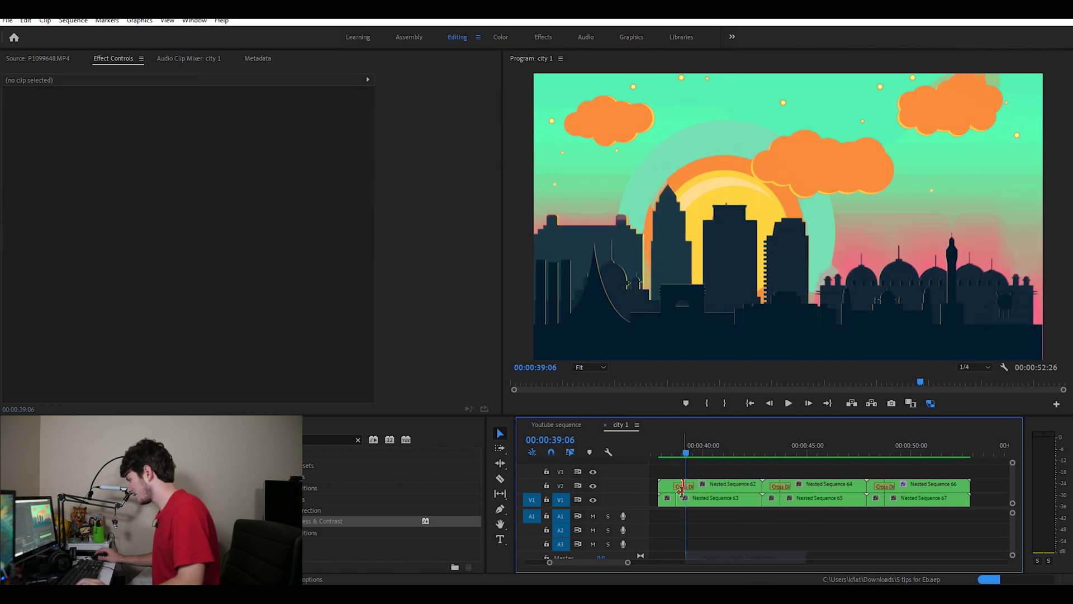
pyautogui.click(677, 453)
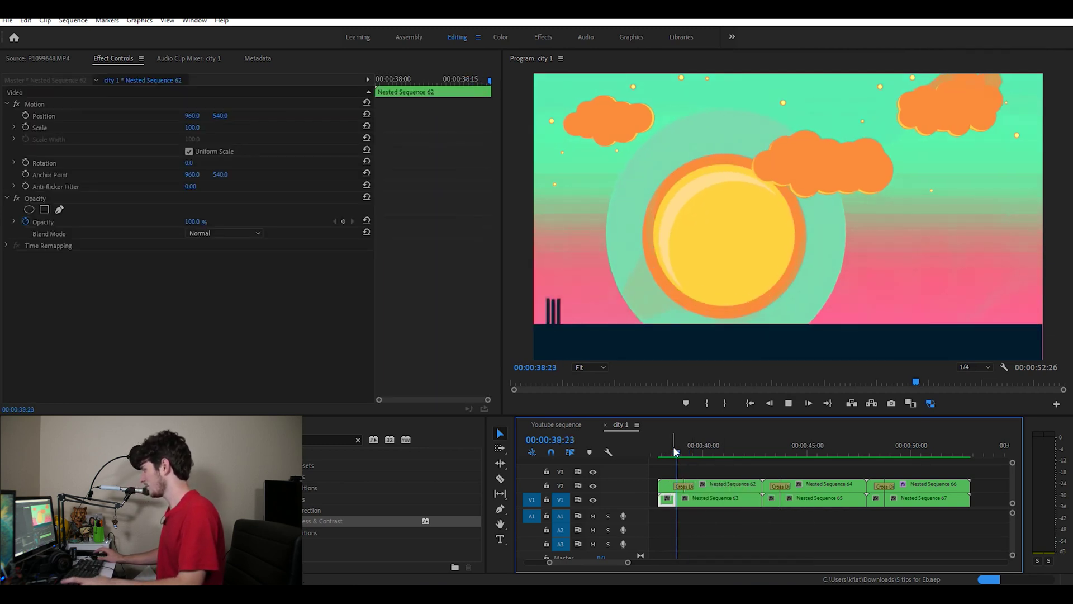
pyautogui.moveTo(684, 453); pyautogui.dragTo(682, 453)
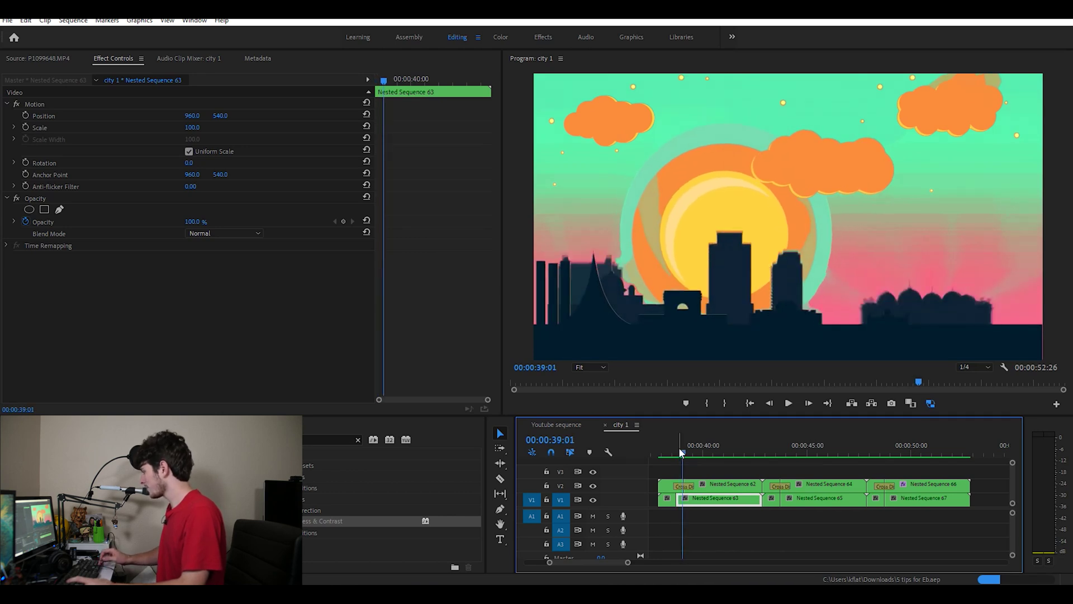
pyautogui.press('Right')
pyautogui.press('Right')
pyautogui.press('Right')
pyautogui.press('Right')
pyautogui.press('Right')
pyautogui.press('Right')
pyautogui.press('Right')
pyautogui.press('Right')
pyautogui.press('Right')
pyautogui.press('Right')
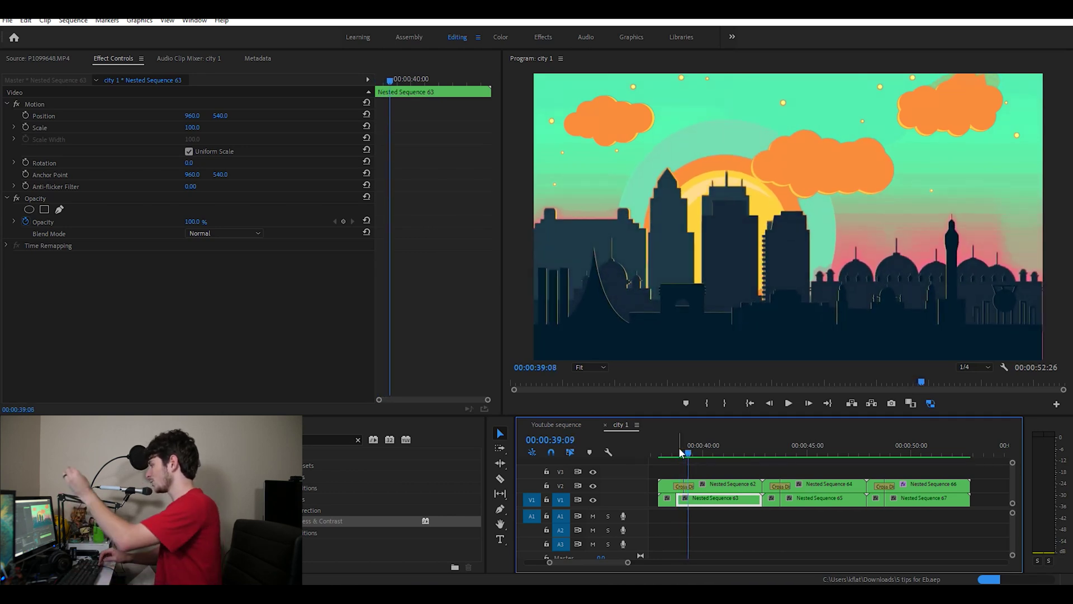
pyautogui.press('Left')
pyautogui.press('Left')
pyautogui.press('Left')
pyautogui.press('Left')
pyautogui.press('Left')
pyautogui.press('Left')
pyautogui.press('Left')
pyautogui.press('Left')
pyautogui.press('Left')
pyautogui.press('Left')
pyautogui.press('Left')
pyautogui.press('Left')
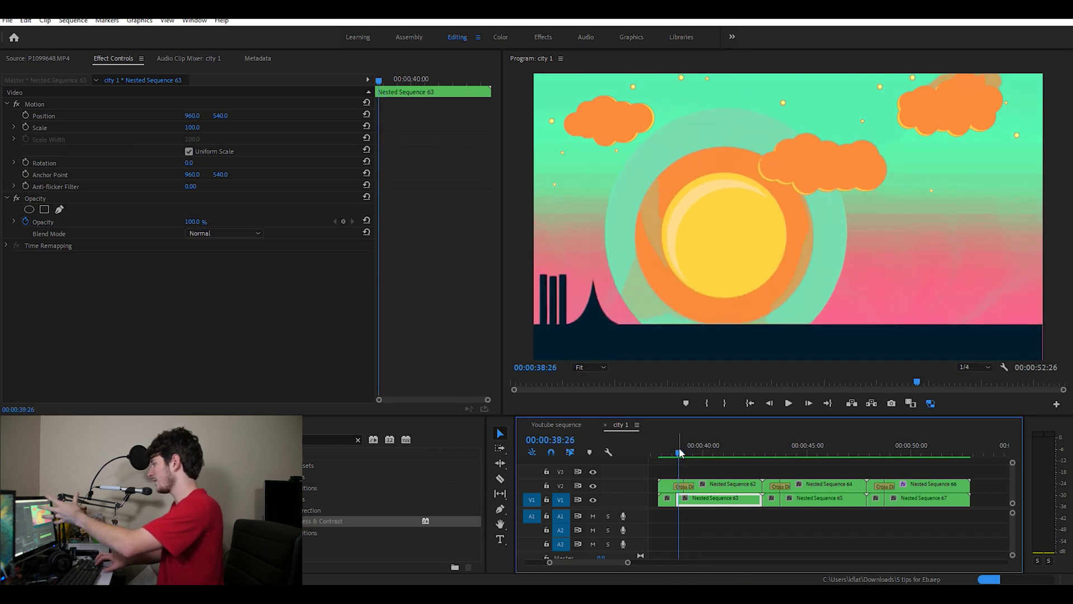
pyautogui.press('Right')
pyautogui.press('Right')
pyautogui.press('Right')
pyautogui.press('Right')
pyautogui.press('Right')
pyautogui.press('Right')
pyautogui.press('Right')
pyautogui.press('Right')
pyautogui.press('Right')
pyautogui.press('Right')
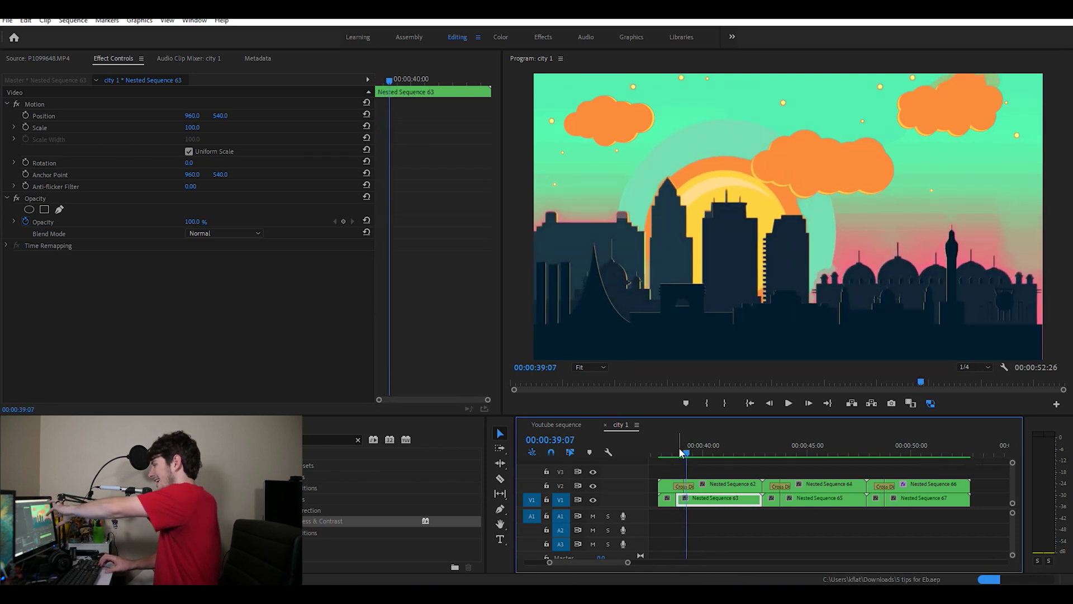
pyautogui.press('Right')
pyautogui.press('Right')
pyautogui.press('Right')
pyautogui.press('Right')
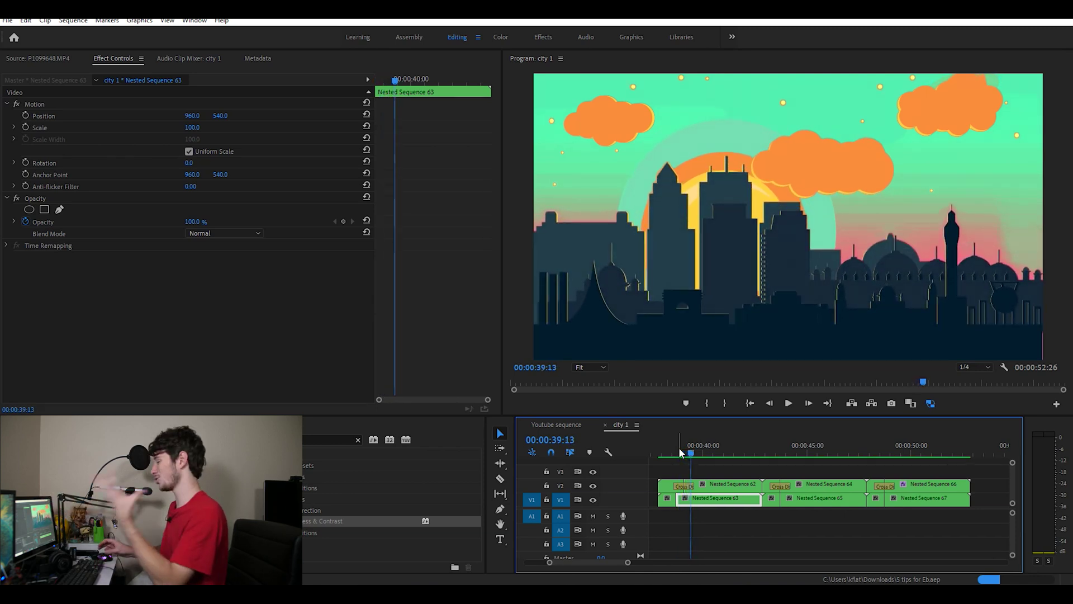
pyautogui.moveTo(679, 447); pyautogui.dragTo(665, 454)
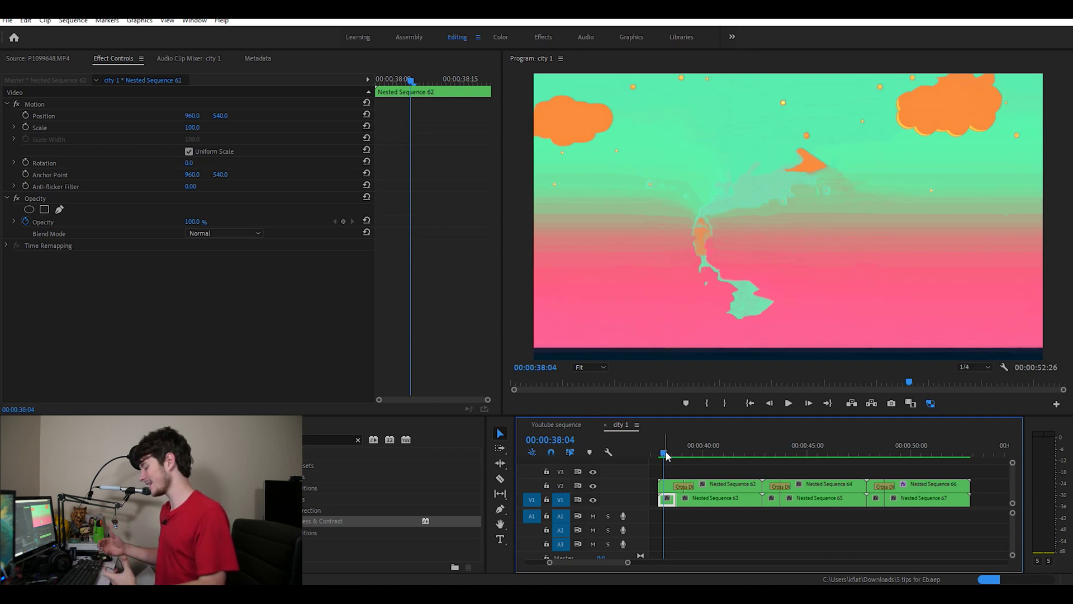
pyautogui.press('Left')
pyautogui.press('Left')
pyautogui.press('Left')
pyautogui.press('Left')
pyautogui.press('Left')
pyautogui.press('Left')
pyautogui.press('Left')
pyautogui.press('Left')
pyautogui.press('space')
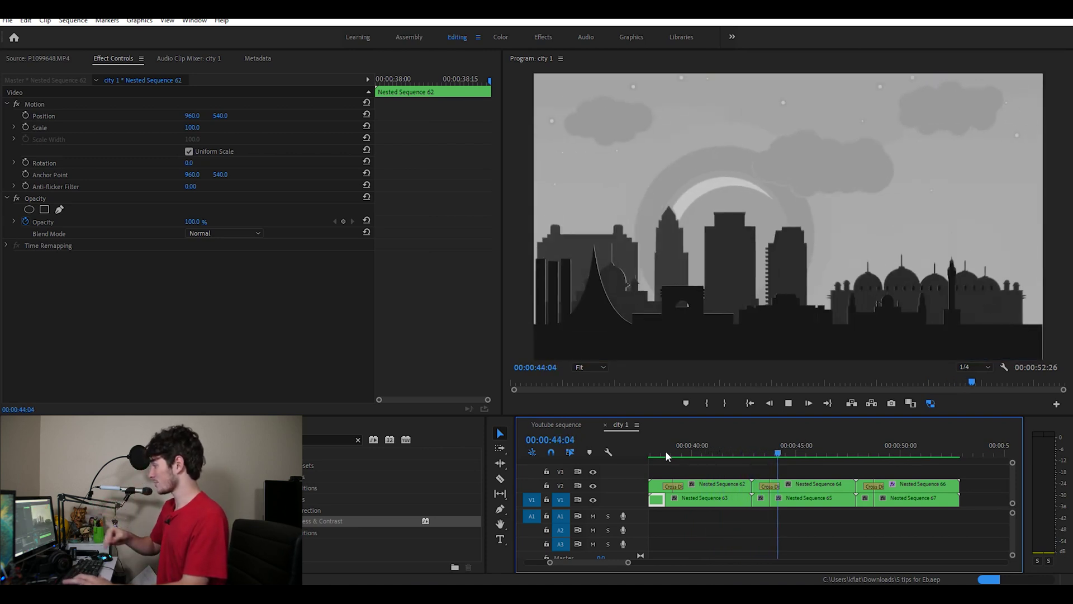
pyautogui.press('space')
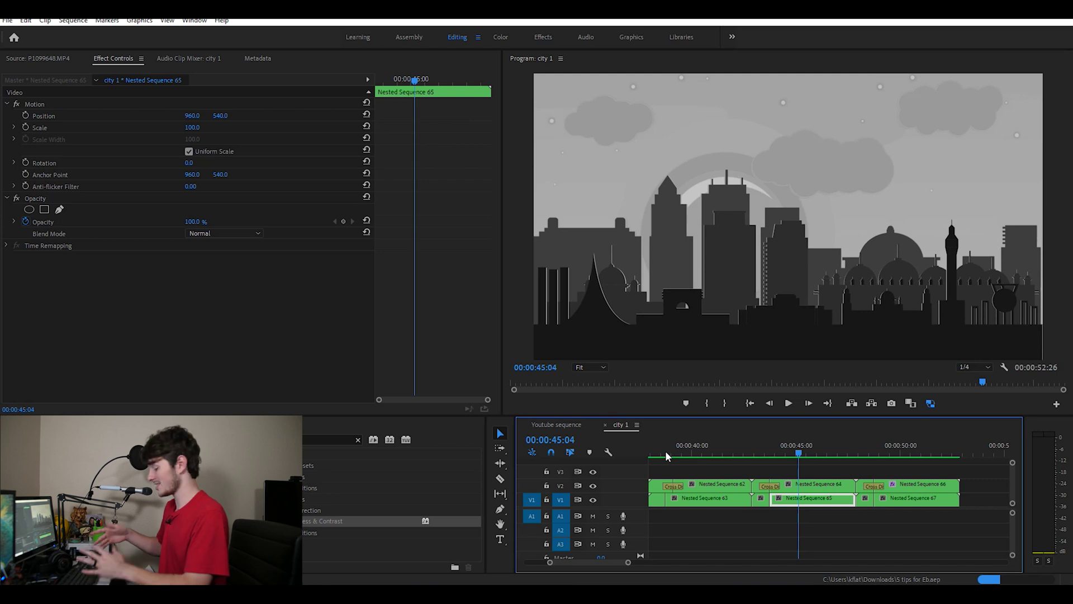
pyautogui.press('Up')
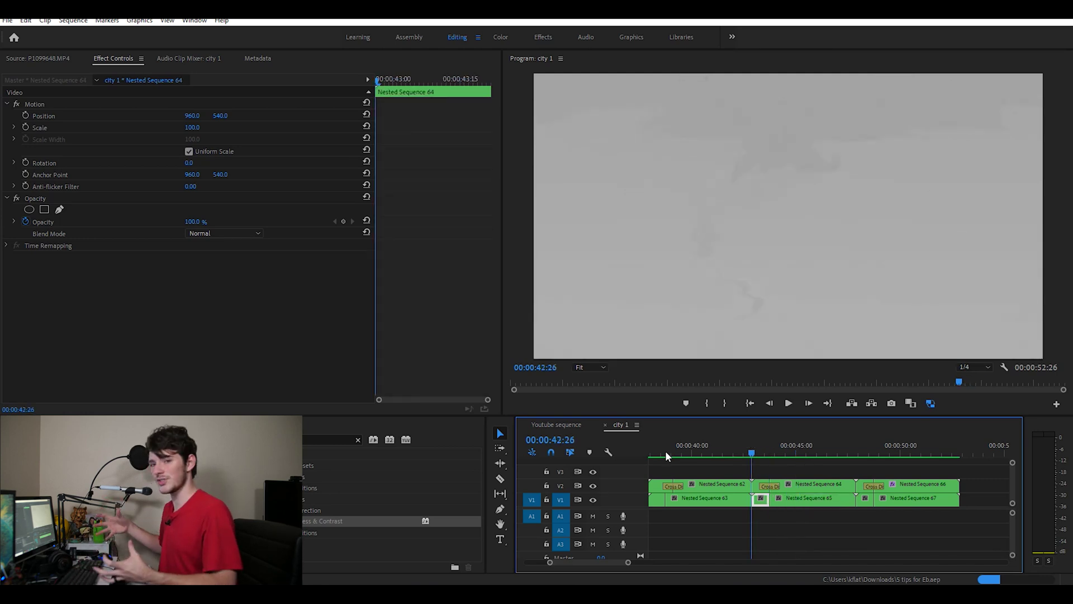
pyautogui.press('space')
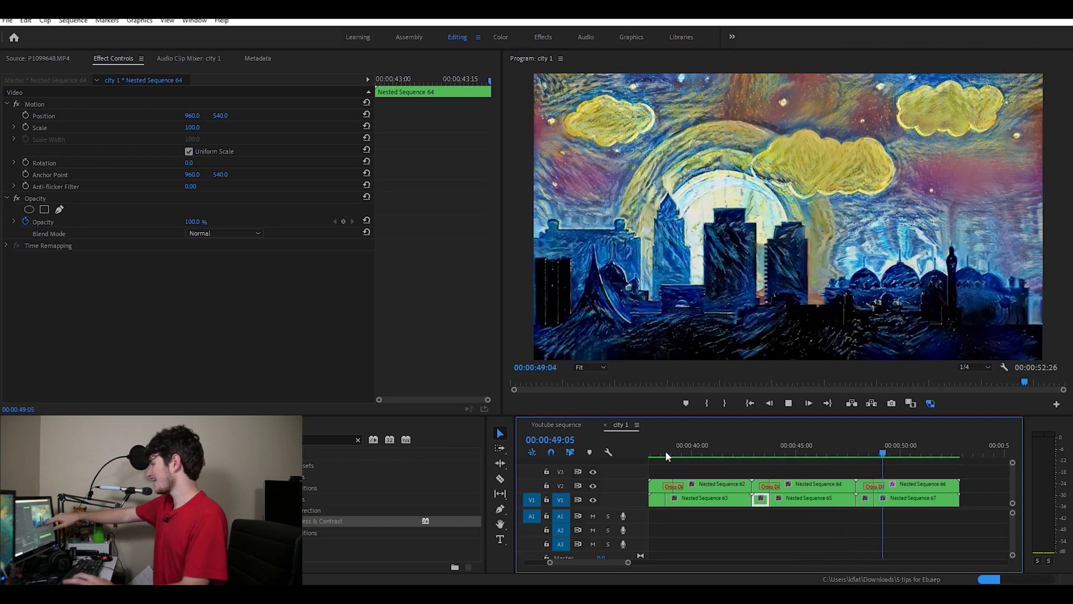
pyautogui.press('space')
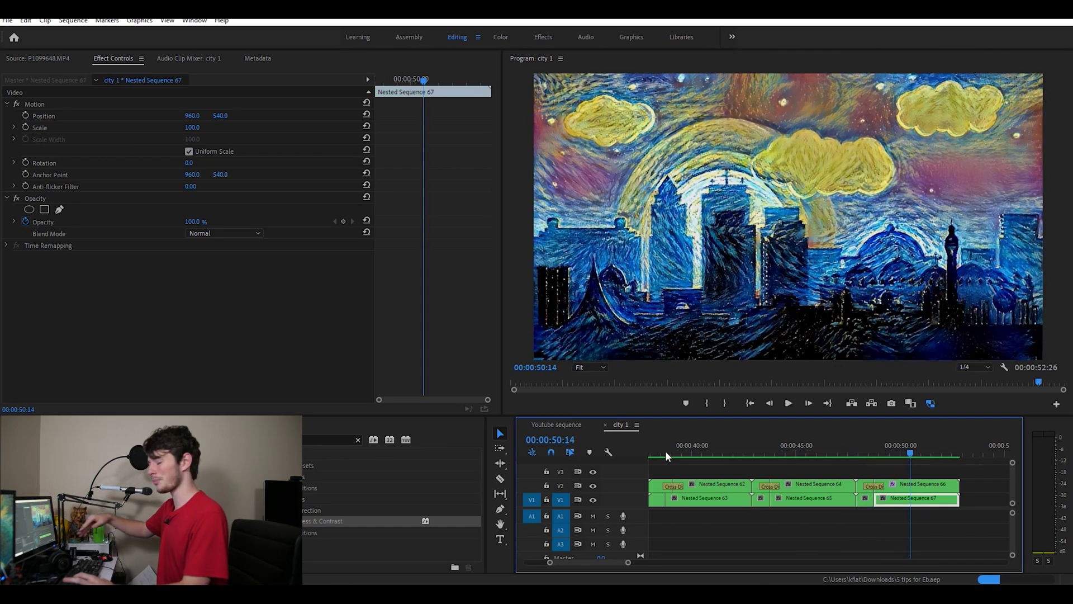
pyautogui.moveTo(919, 454); pyautogui.dragTo(856, 442)
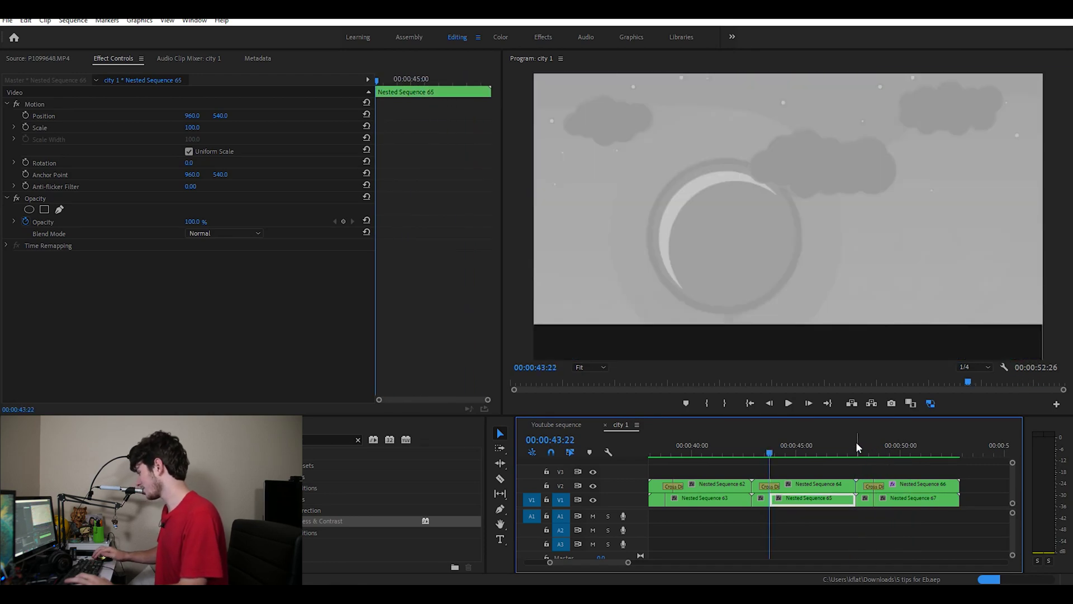
pyautogui.press('space')
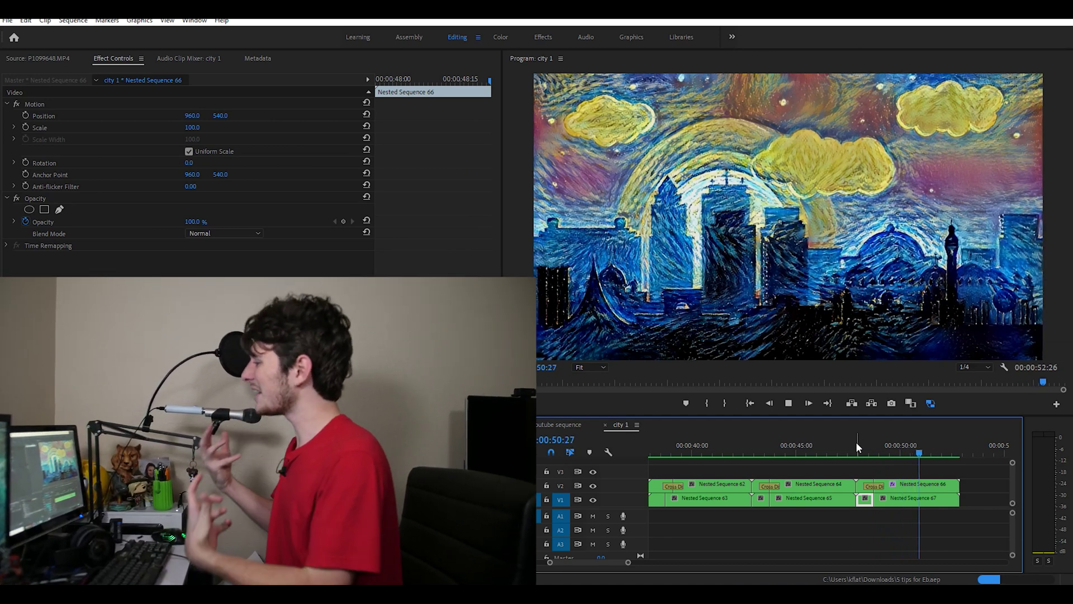
pyautogui.press('space')
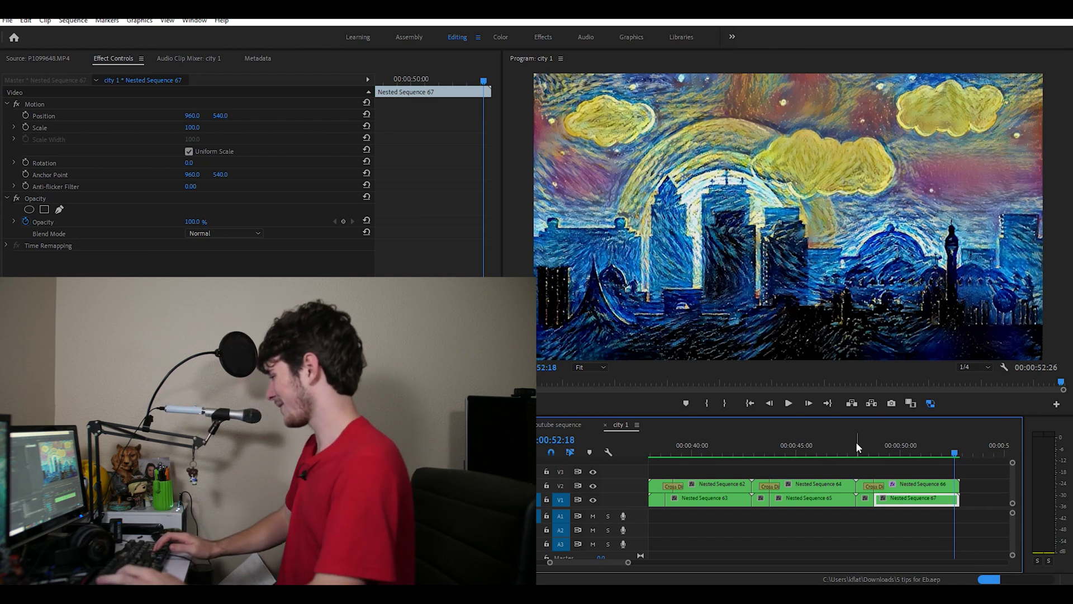
pyautogui.press('Up')
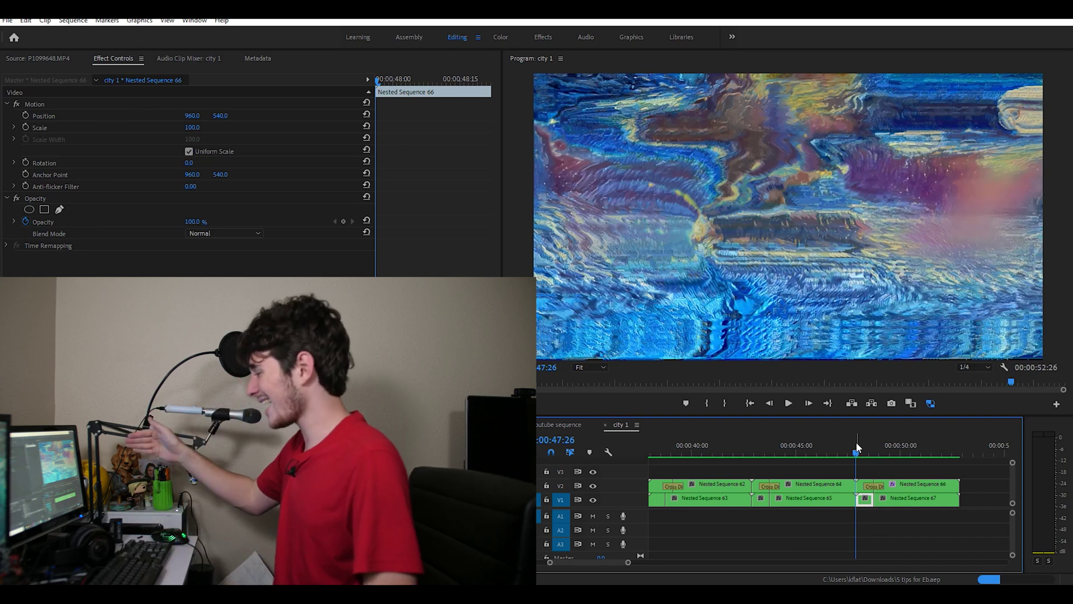
pyautogui.press('space')
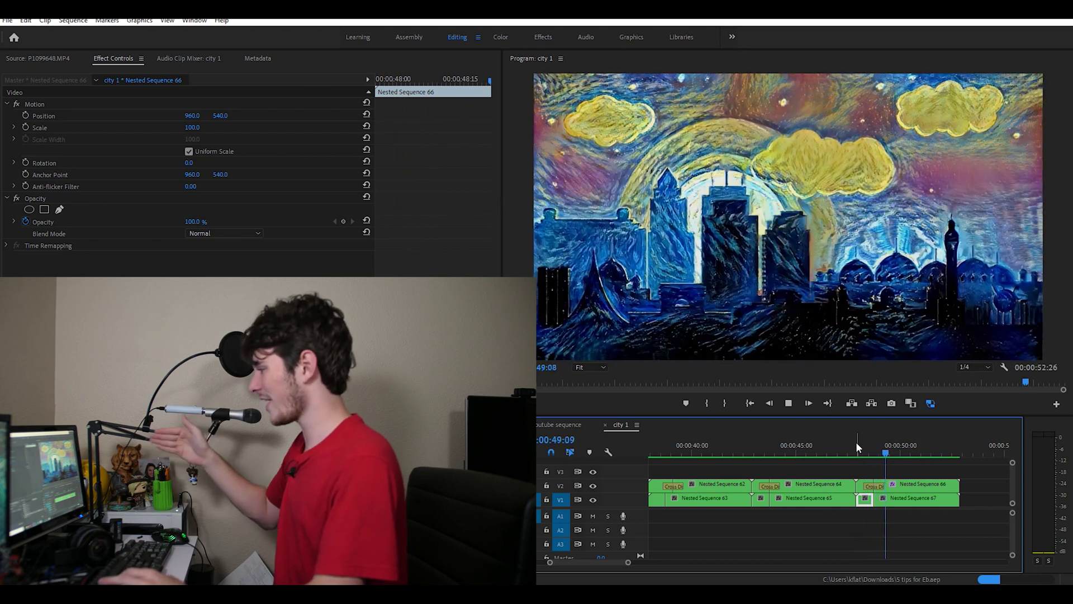
pyautogui.press('Up')
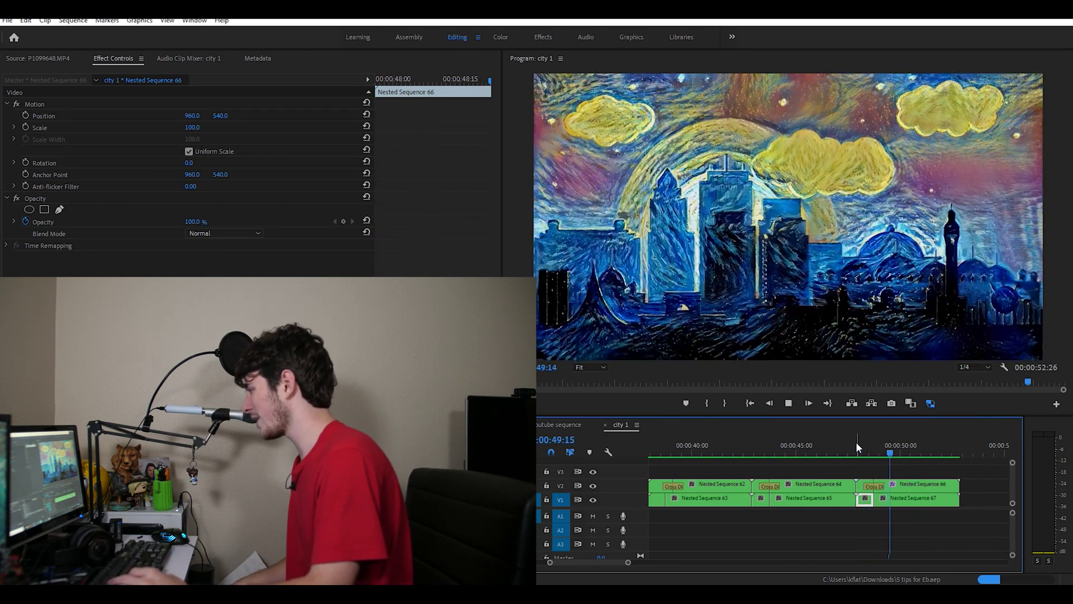
pyautogui.press('space')
pyautogui.press('Up')
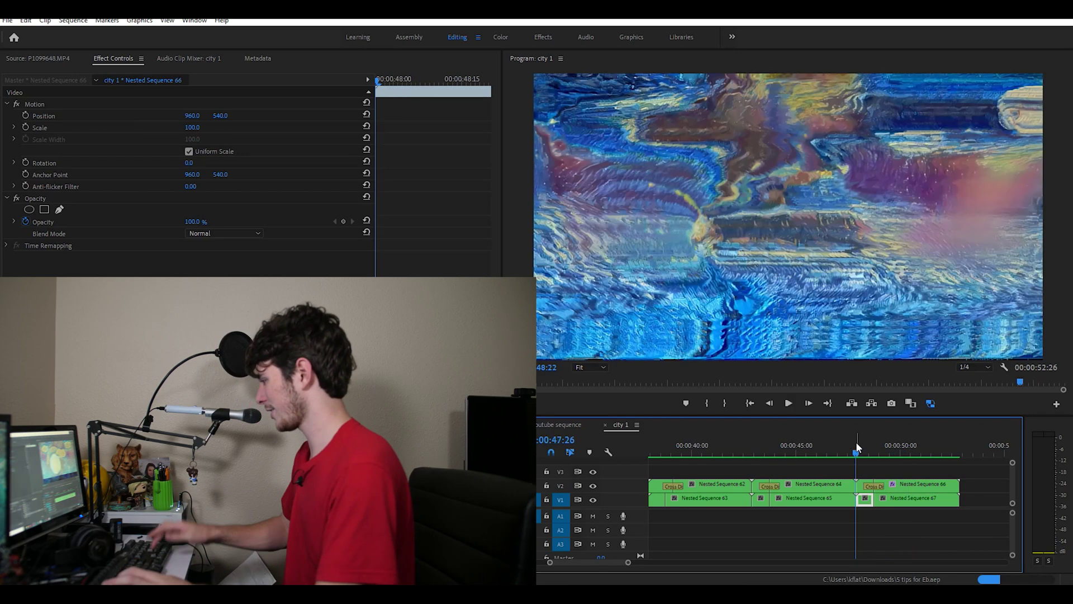
pyautogui.press('space')
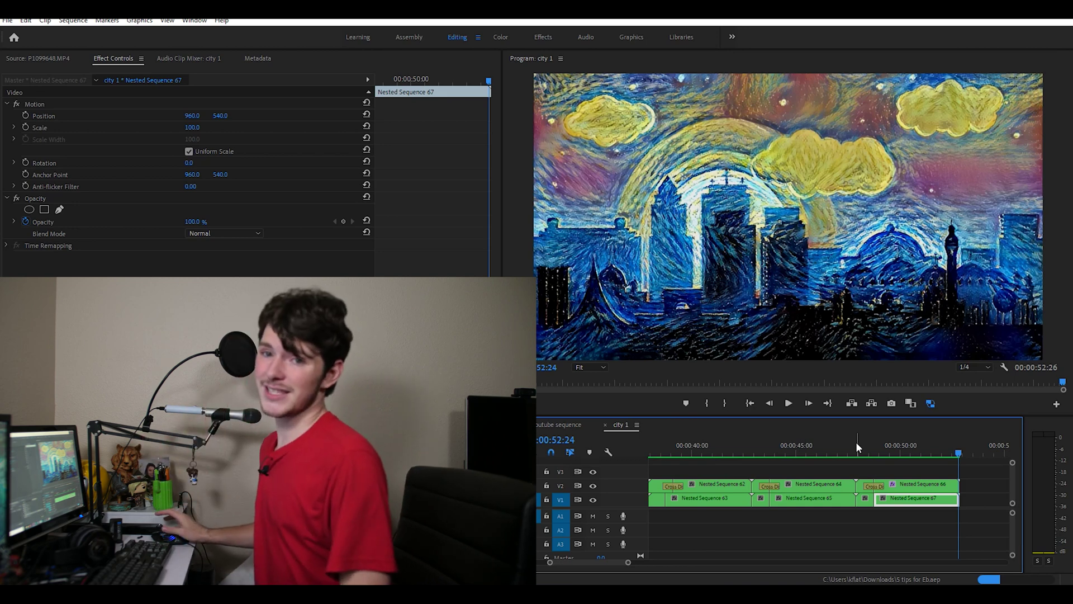
pyautogui.moveTo(856, 441); pyautogui.dragTo(689, 420)
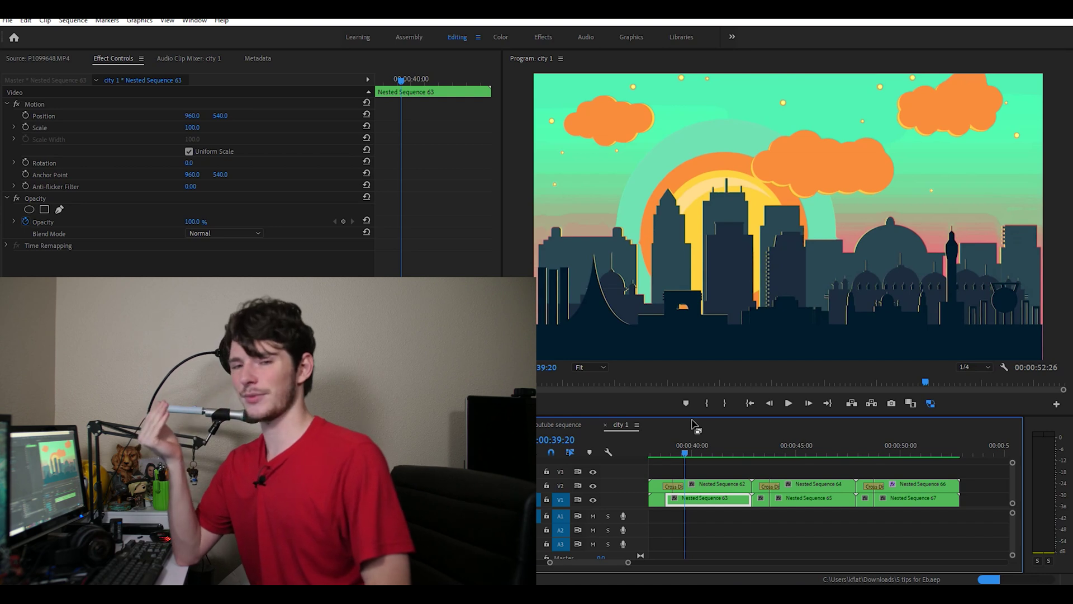
pyautogui.click(688, 450)
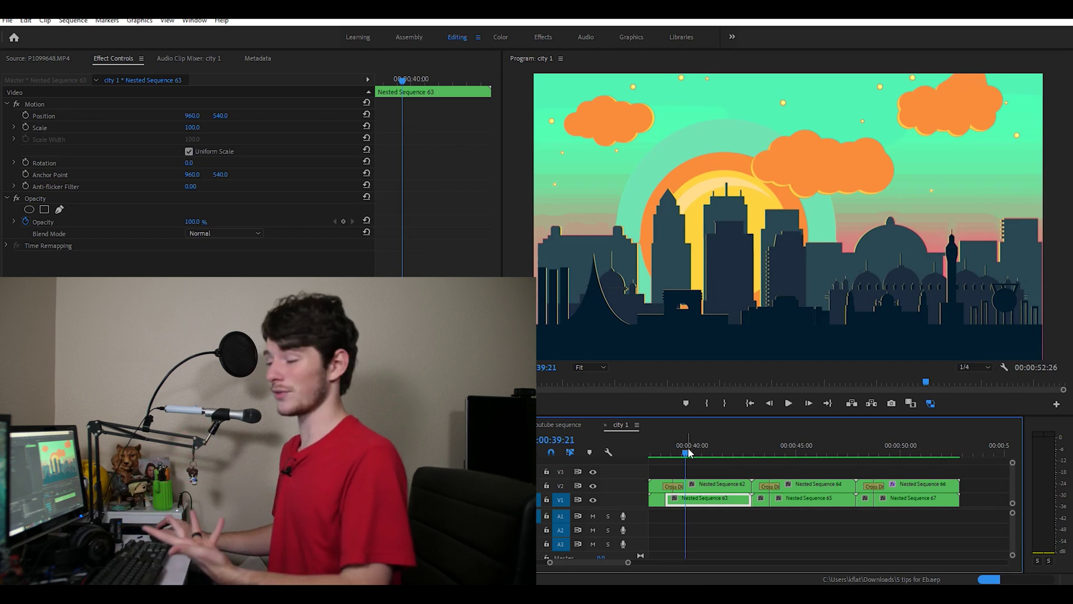
pyautogui.moveTo(689, 452); pyautogui.dragTo(803, 425)
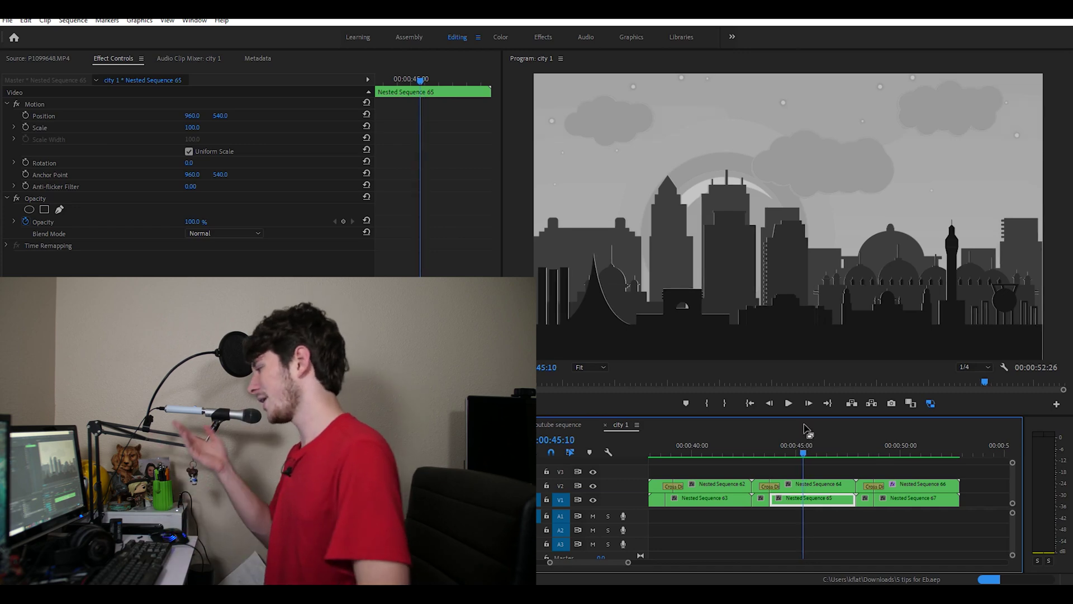
pyautogui.moveTo(801, 440); pyautogui.dragTo(905, 423)
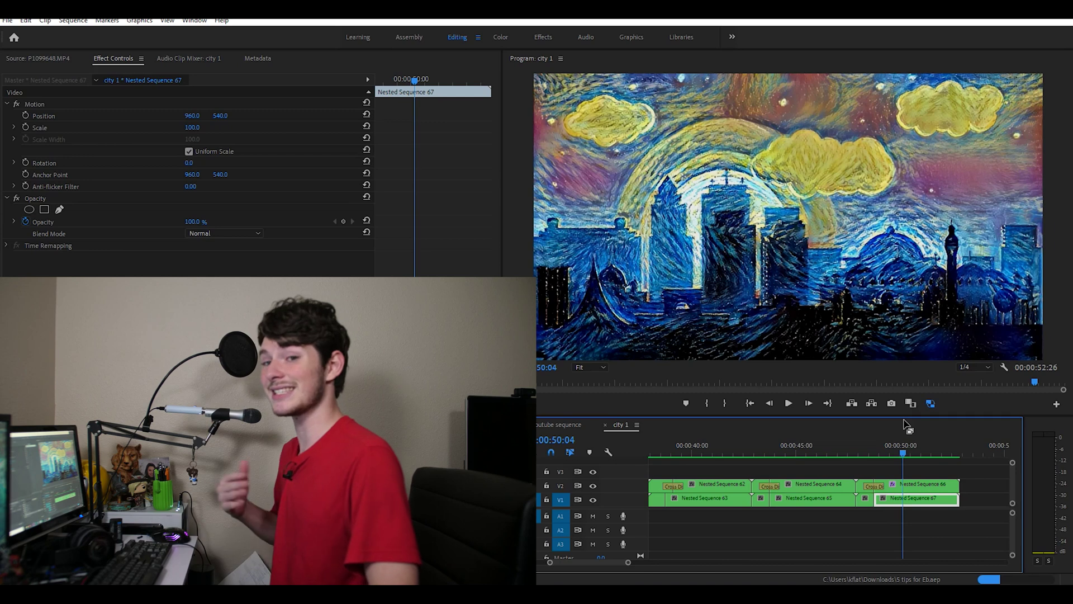